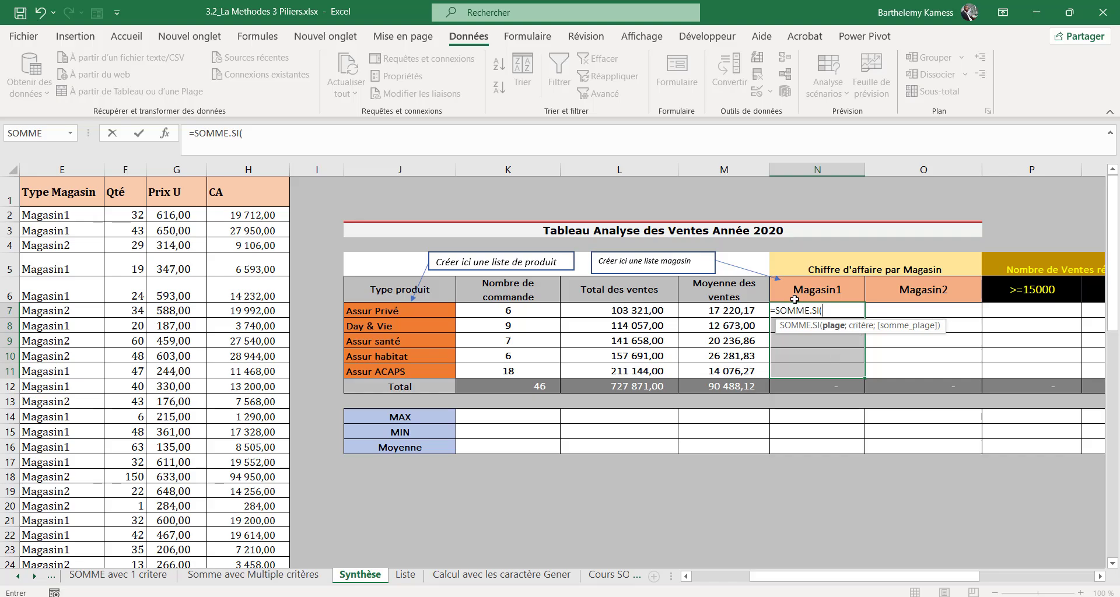
Replace the SOMME.SI function being entered in cell N7 with SOMME.SI.ENS.
key(BackSpace)
key(BackSpace)
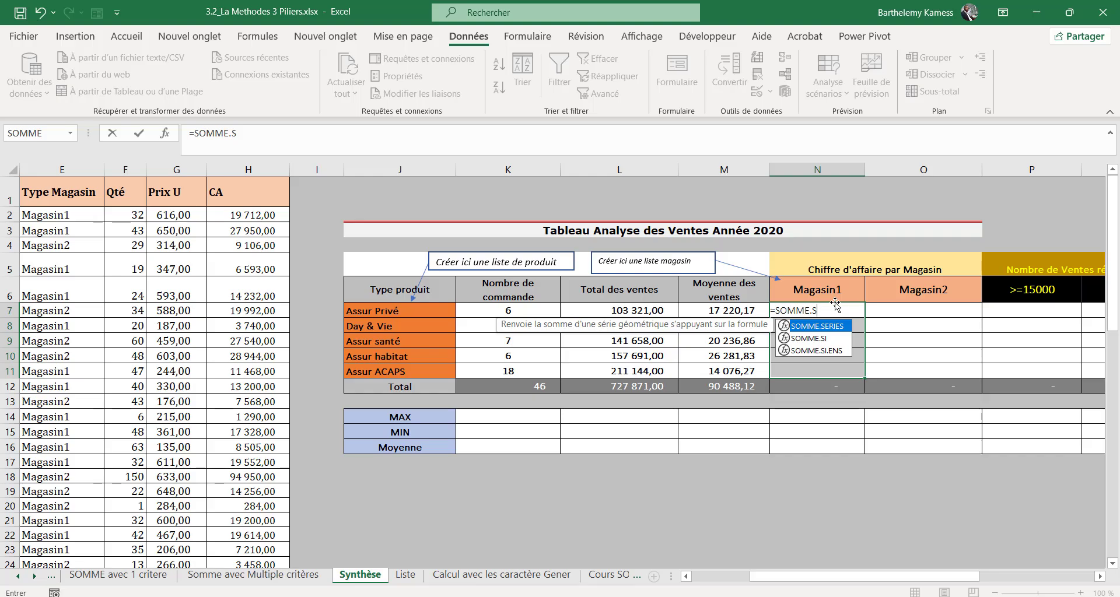
key(Down)
key(Down)
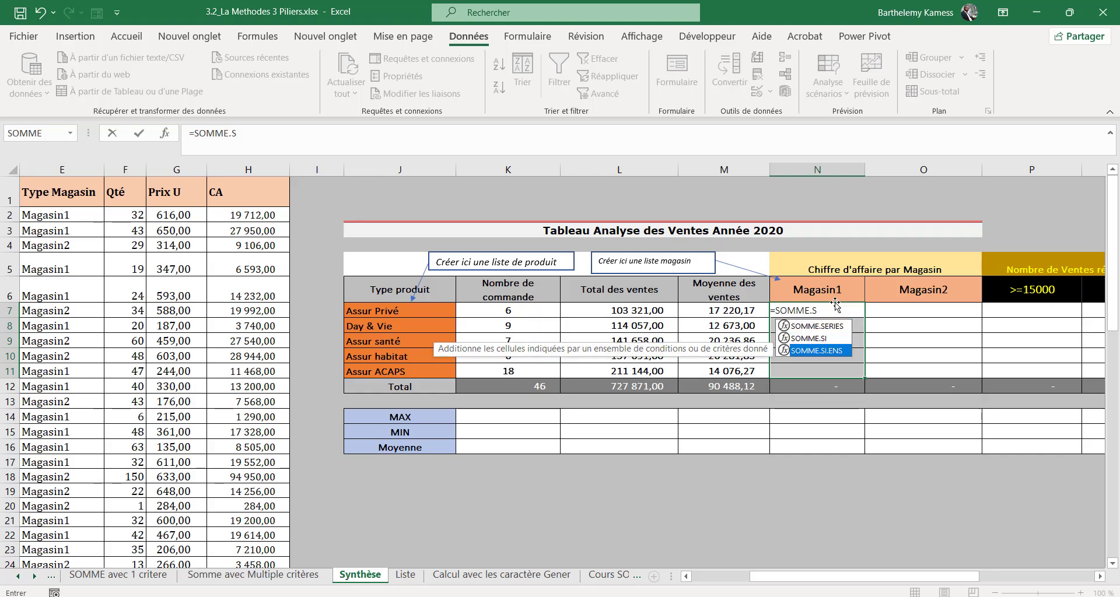
key(Tab)
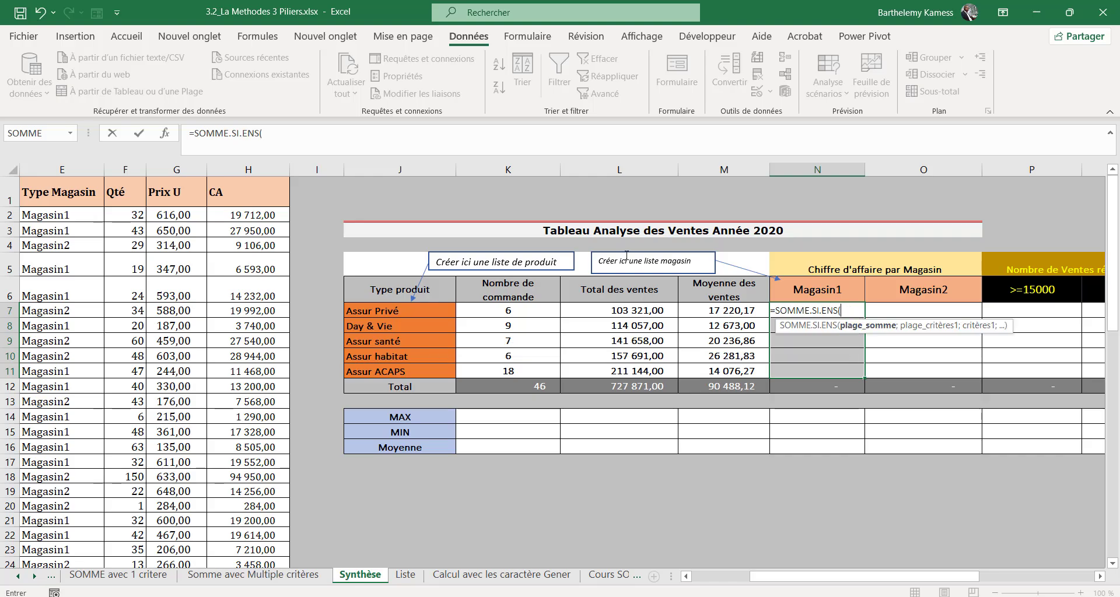
Set the formula's sum range to the CA data as the absolute reference $H$2:$H$47, followed by a semicolon.
click(246, 213)
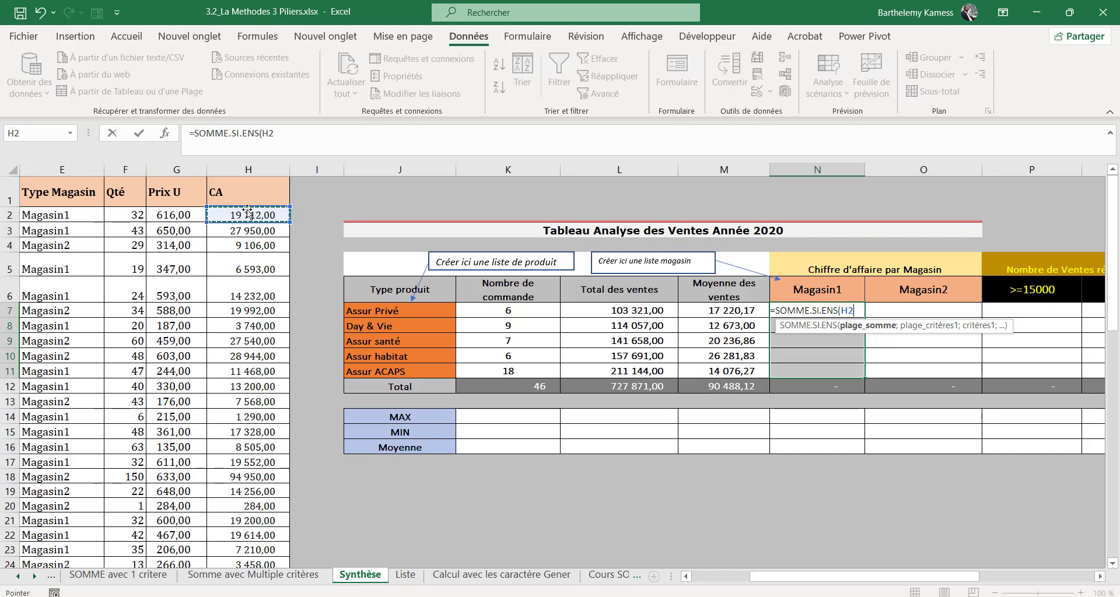
key(ctrl+shift+Down)
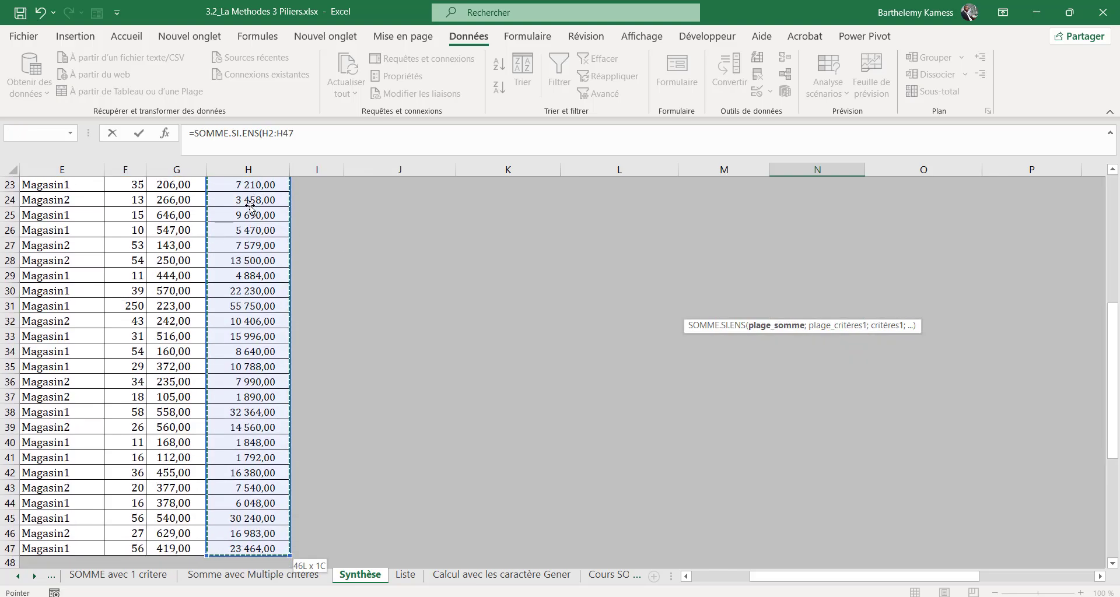
drag(262, 131, 294, 134)
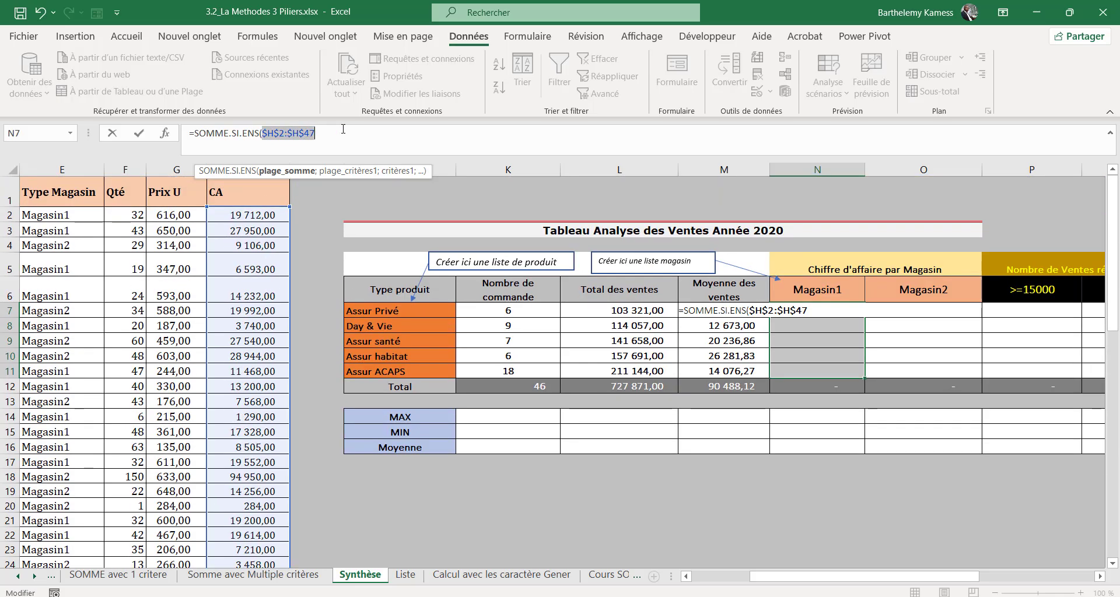
key(F4)
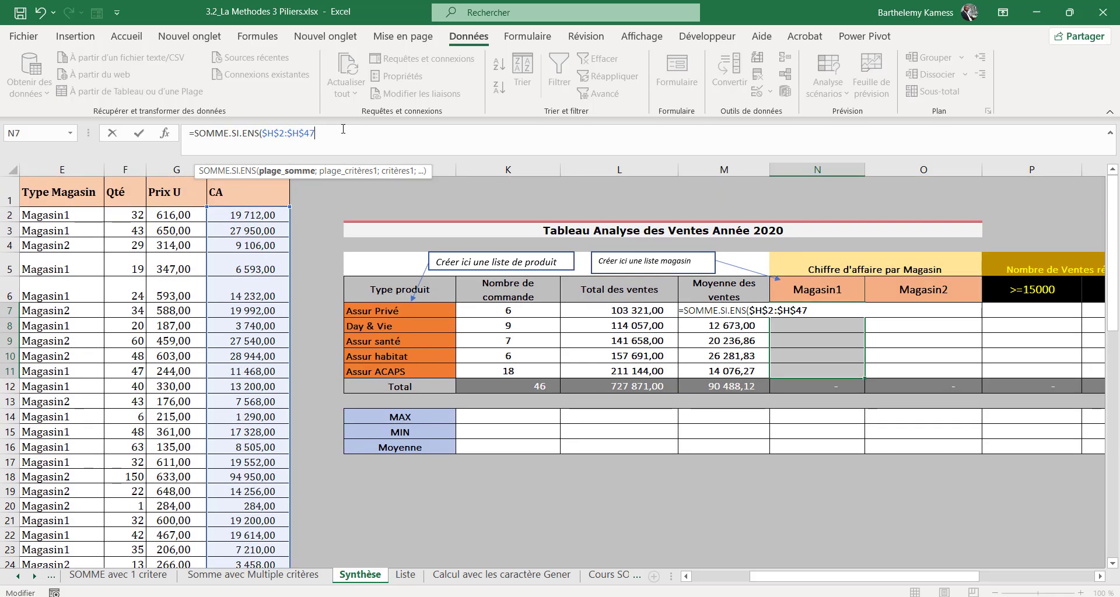
text(:)
key(BackSpace)
text(;)
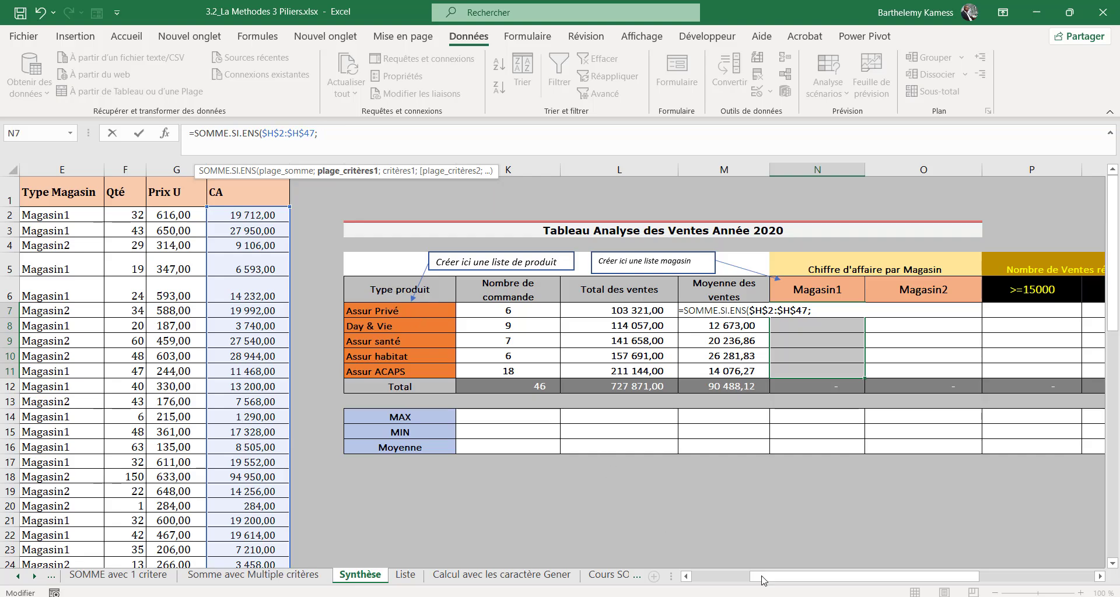
drag(797, 576, 718, 577)
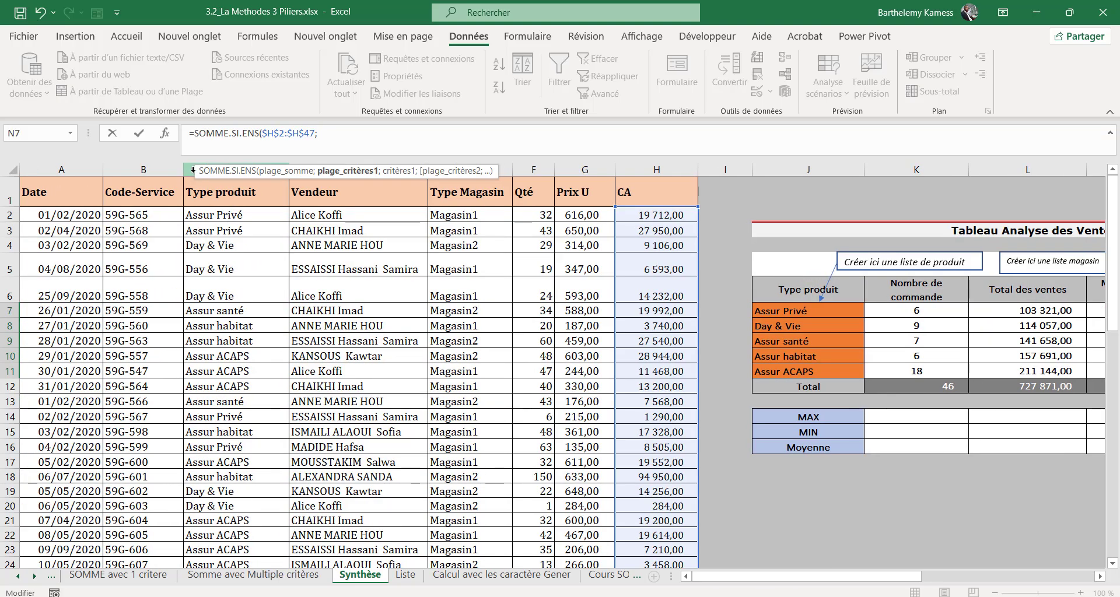
click(215, 215)
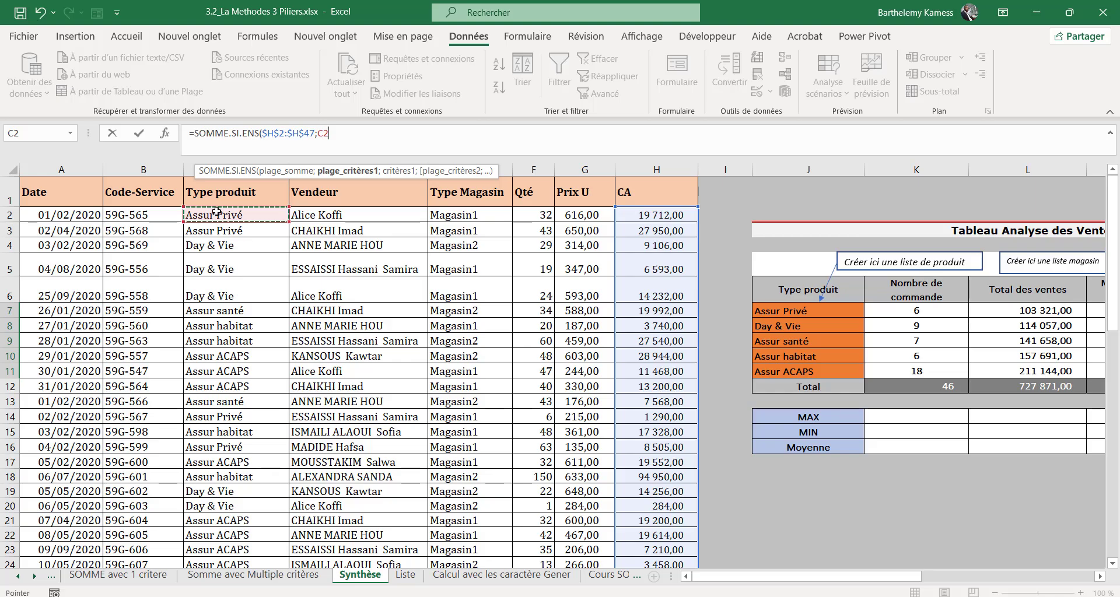
key(ctrl+Down)
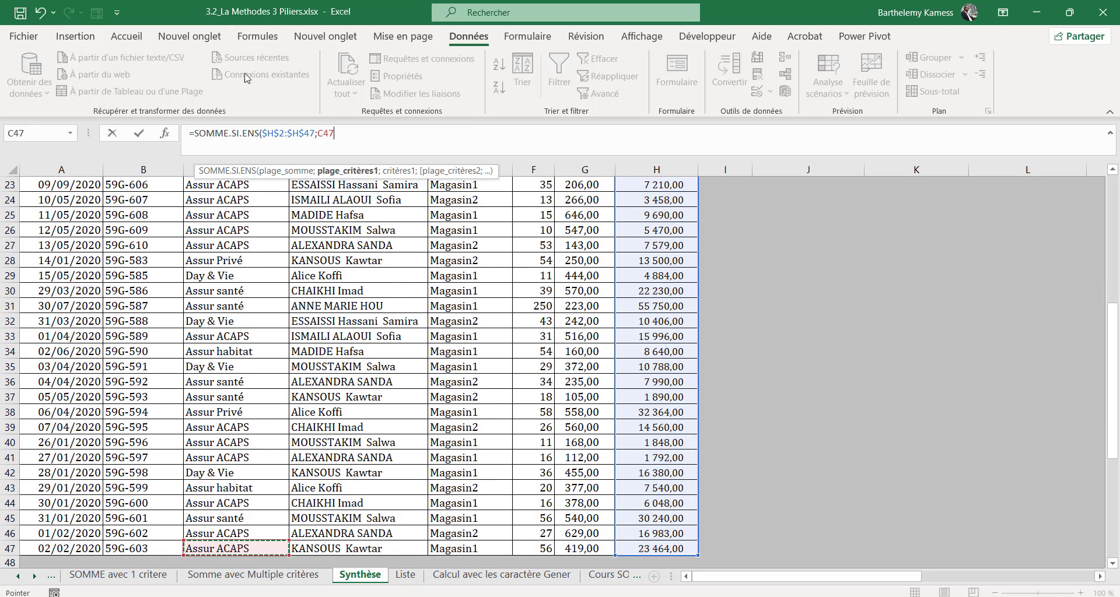
drag(316, 133, 387, 146)
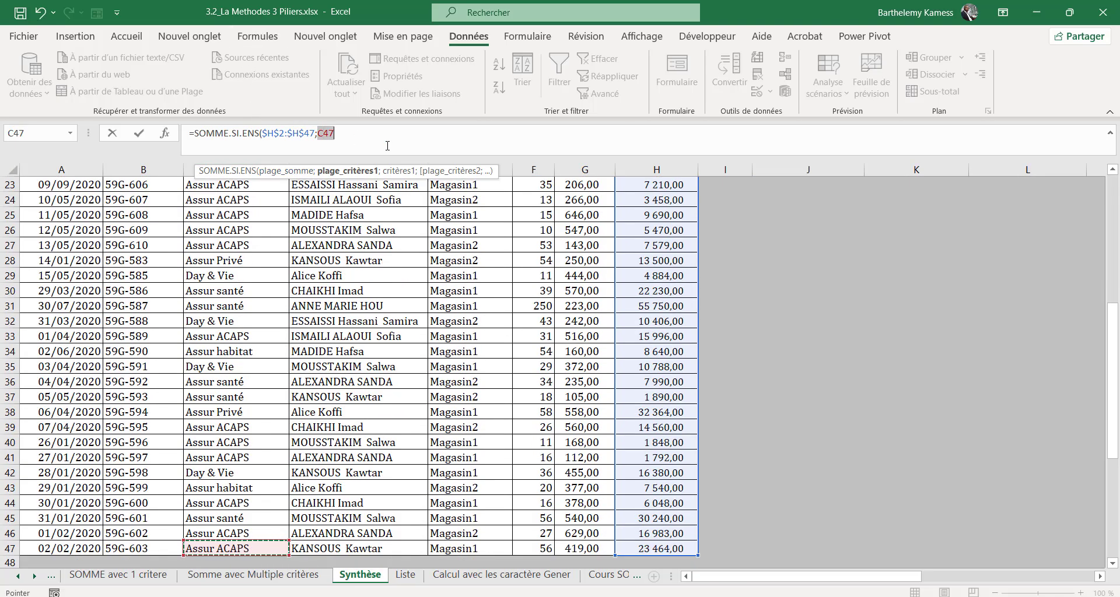
key(BackSpace)
scroll(173, 184, up, 7)
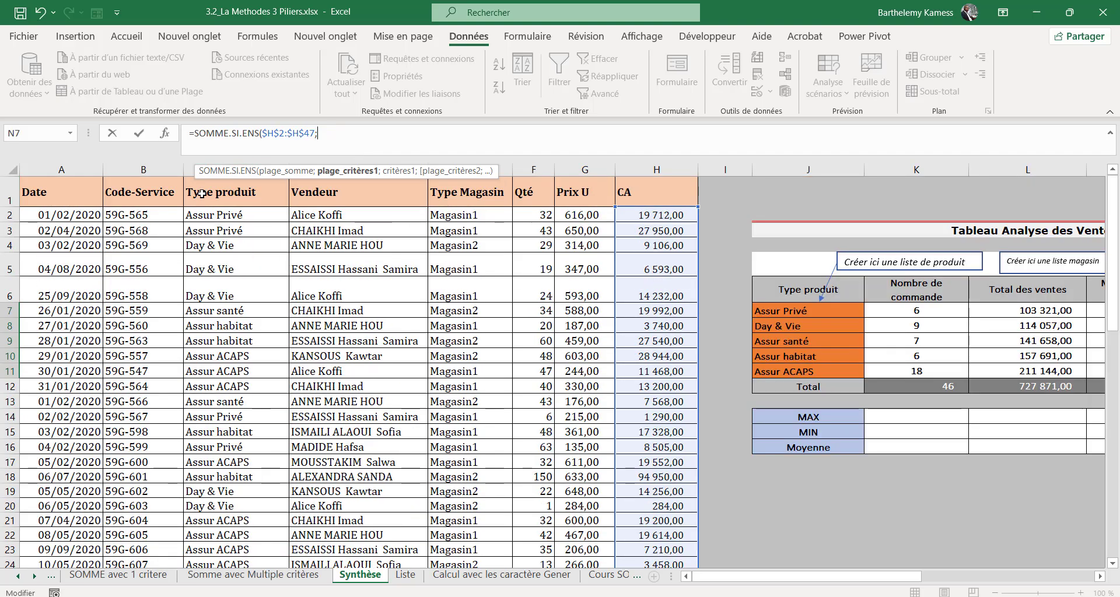
click(225, 220)
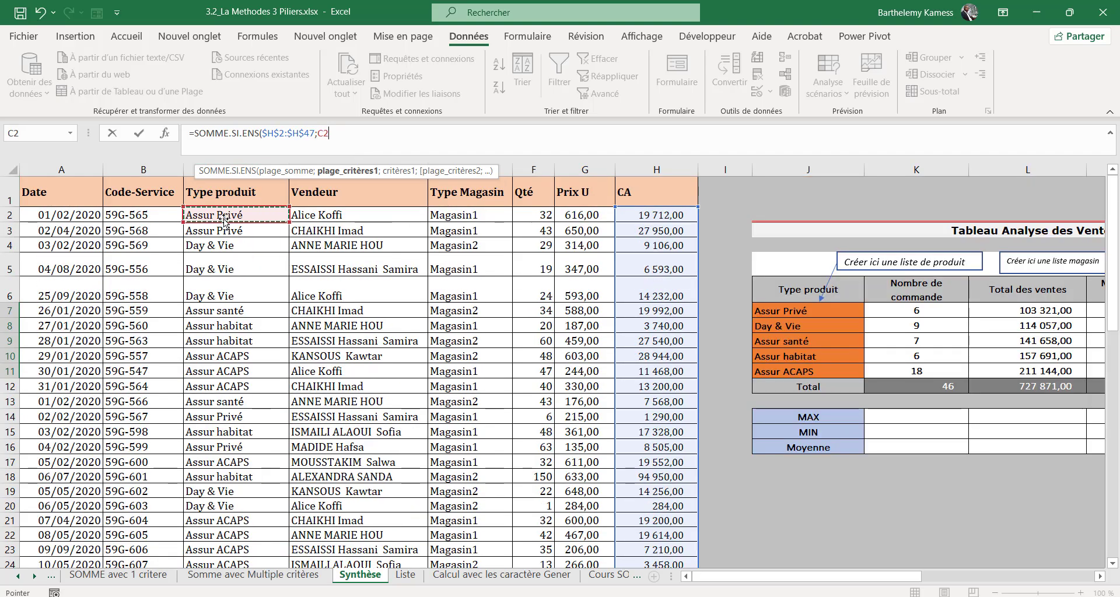
key(ctrl+Down)
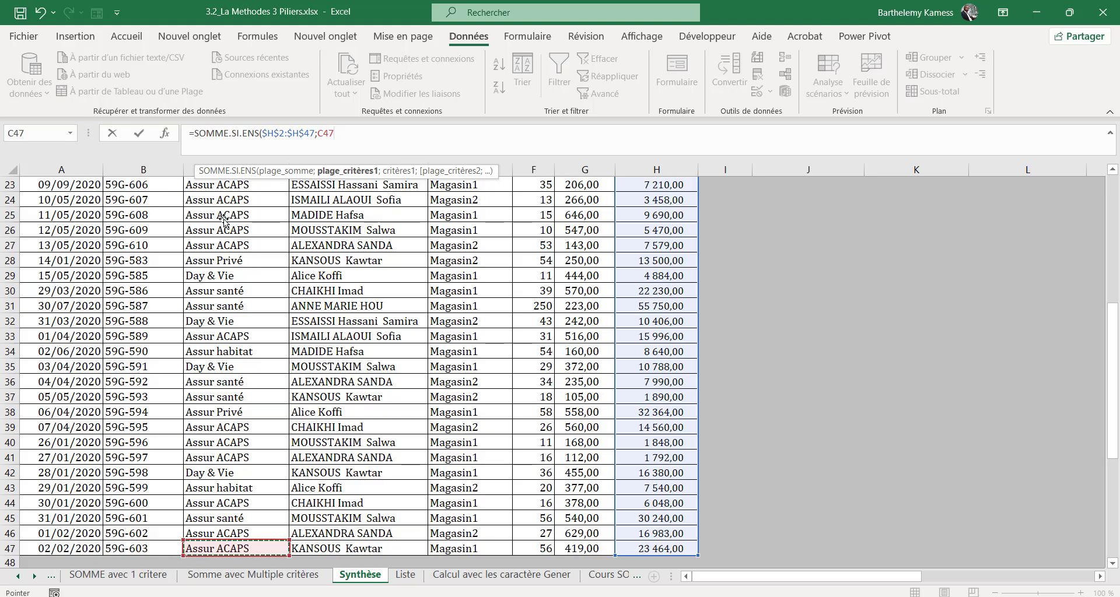
double_click(326, 133)
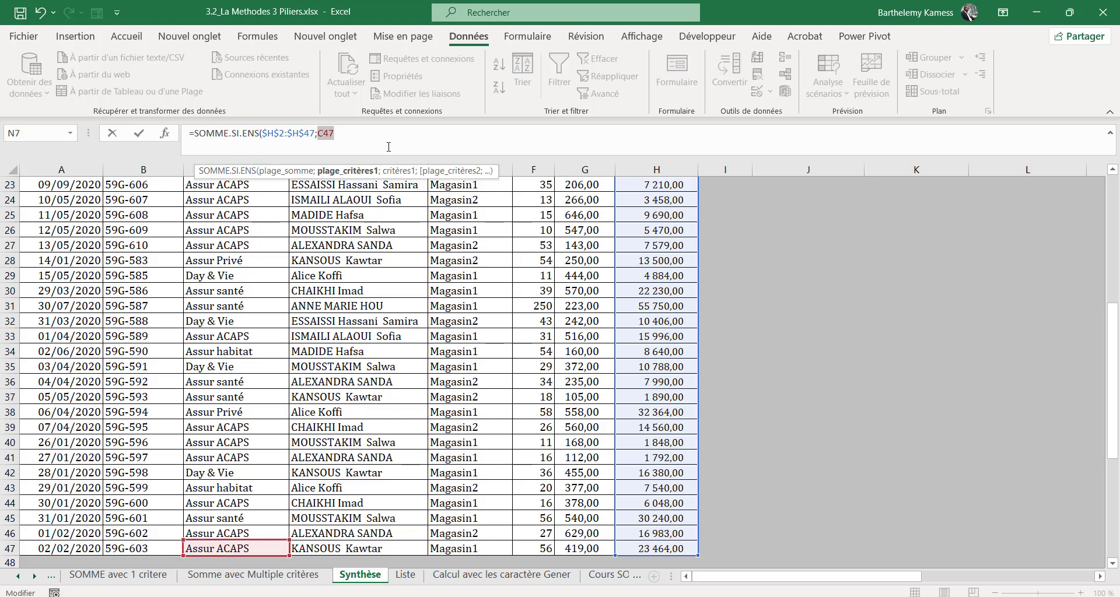
key(BackSpace)
scroll(212, 195, up, 8)
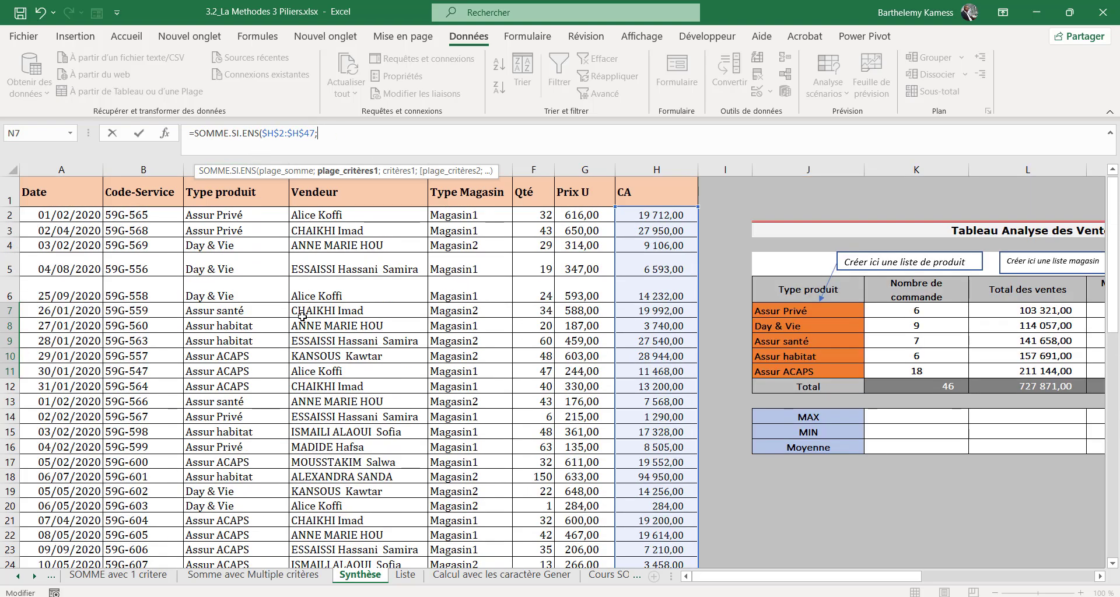
Set the first criteria range to the Type produit data as the absolute reference $C$2:$C$47, followed by a semicolon.
click(227, 215)
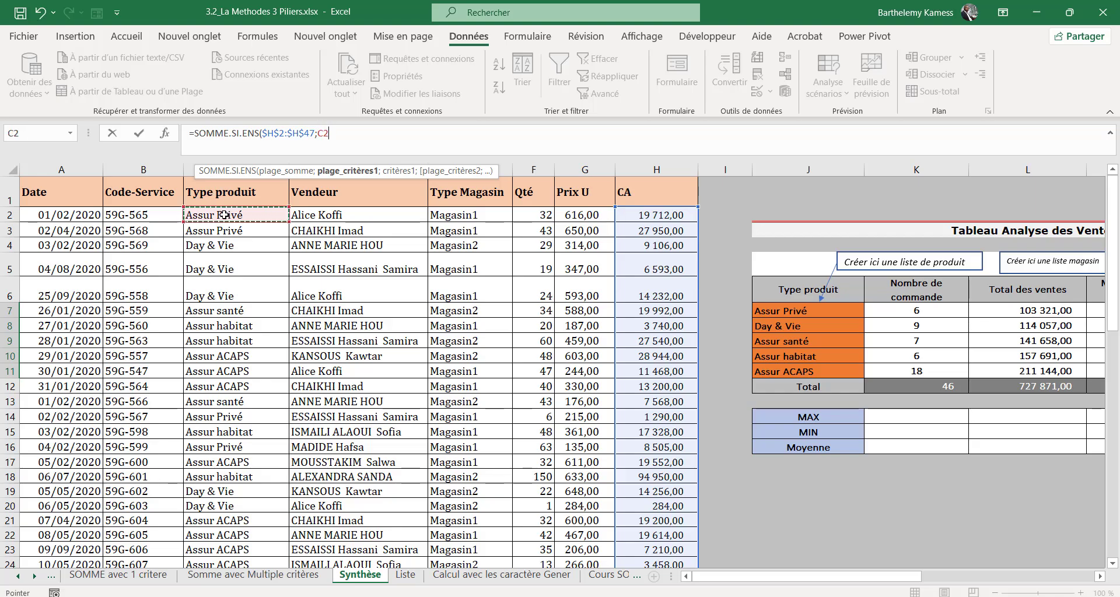
key(ctrl+shift+Down)
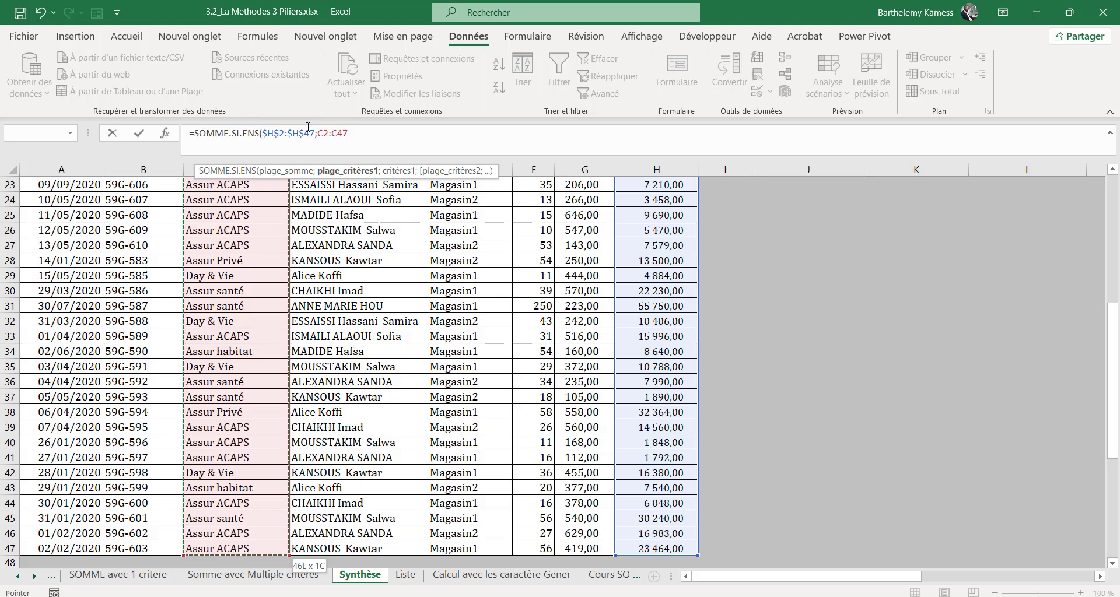
drag(318, 133, 415, 140)
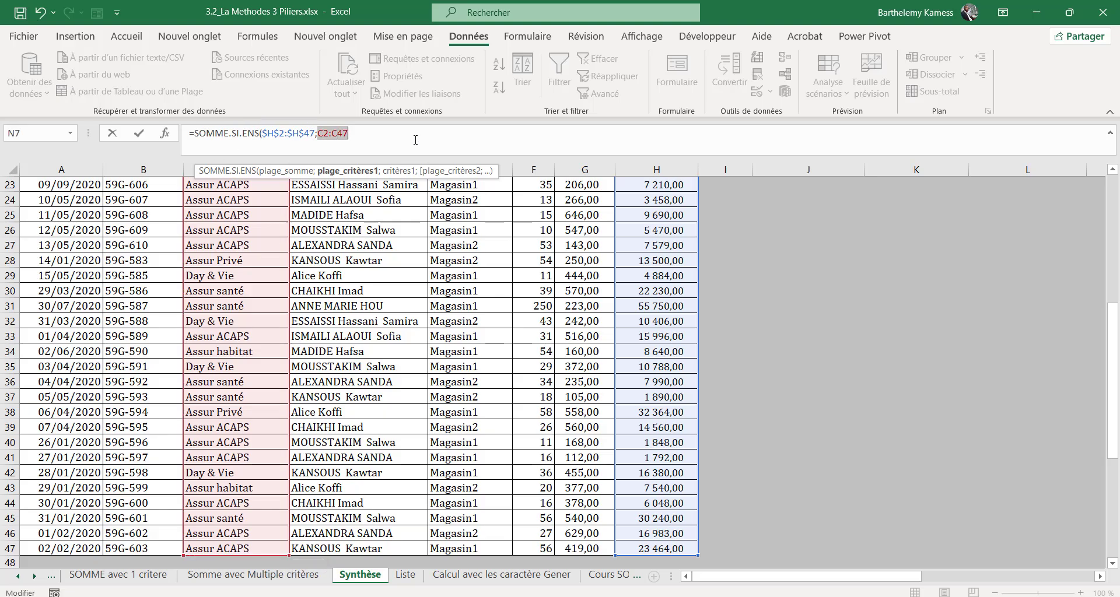
key(F4)
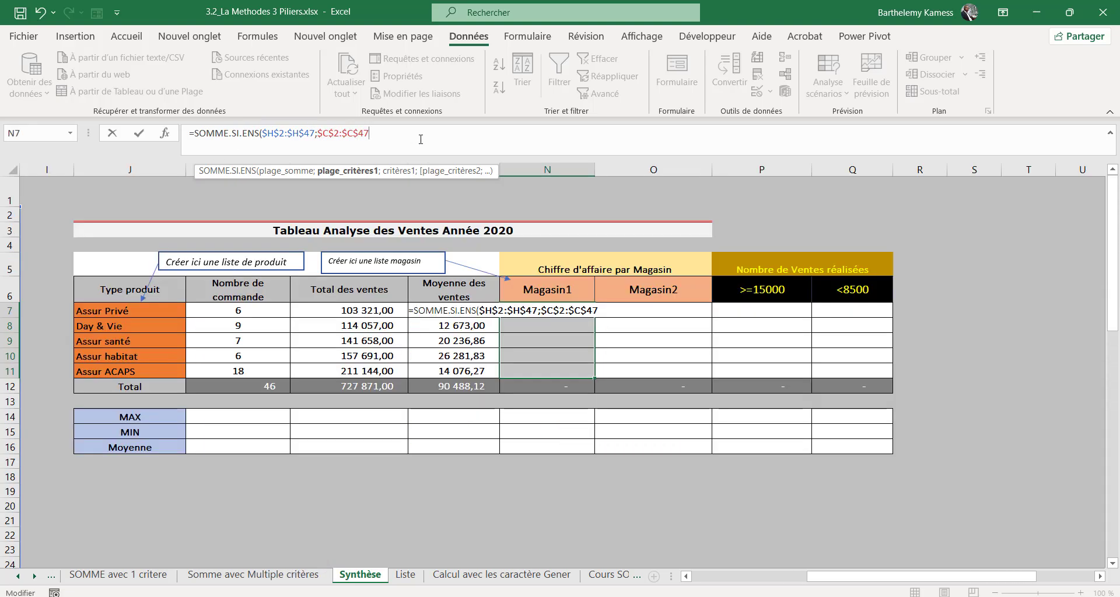
text(:)
text(;)
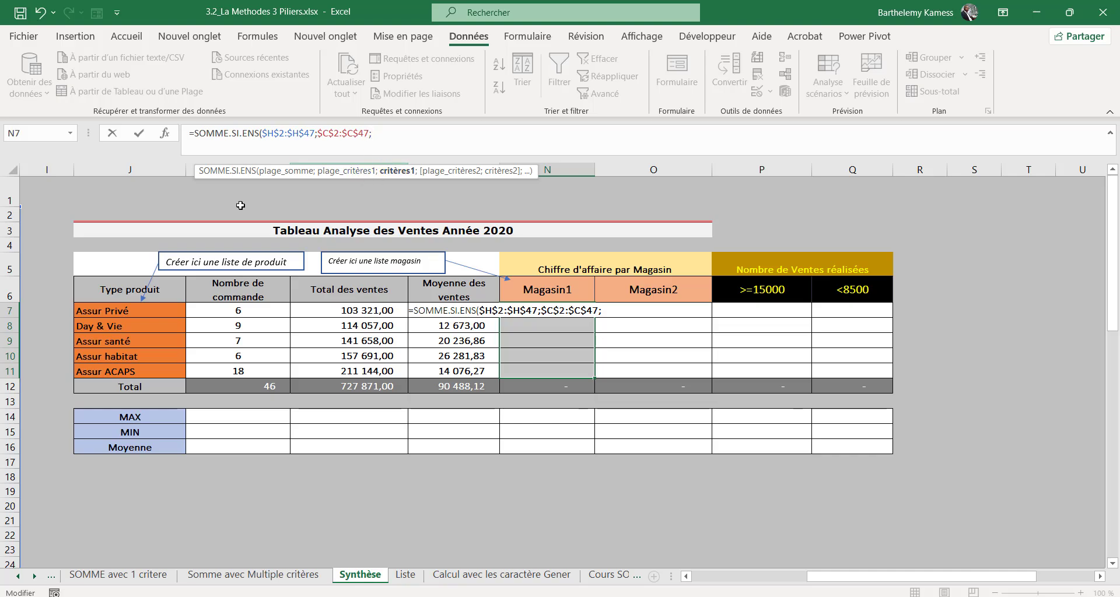
Use the Assur Privé cell J7 as the first criterion, followed by a semicolon.
click(136, 310)
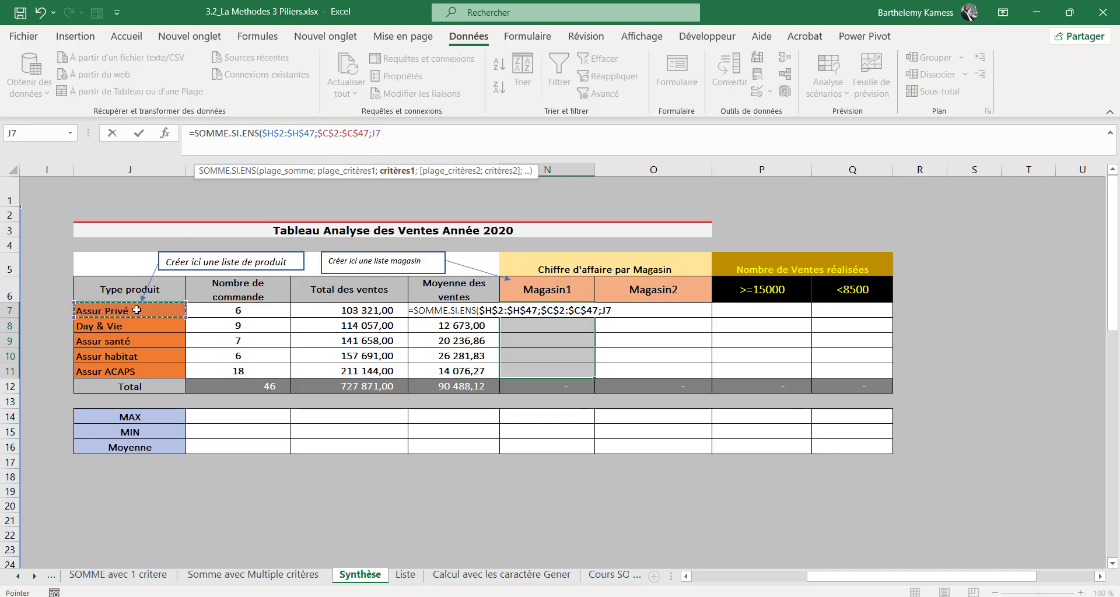
key(F8)
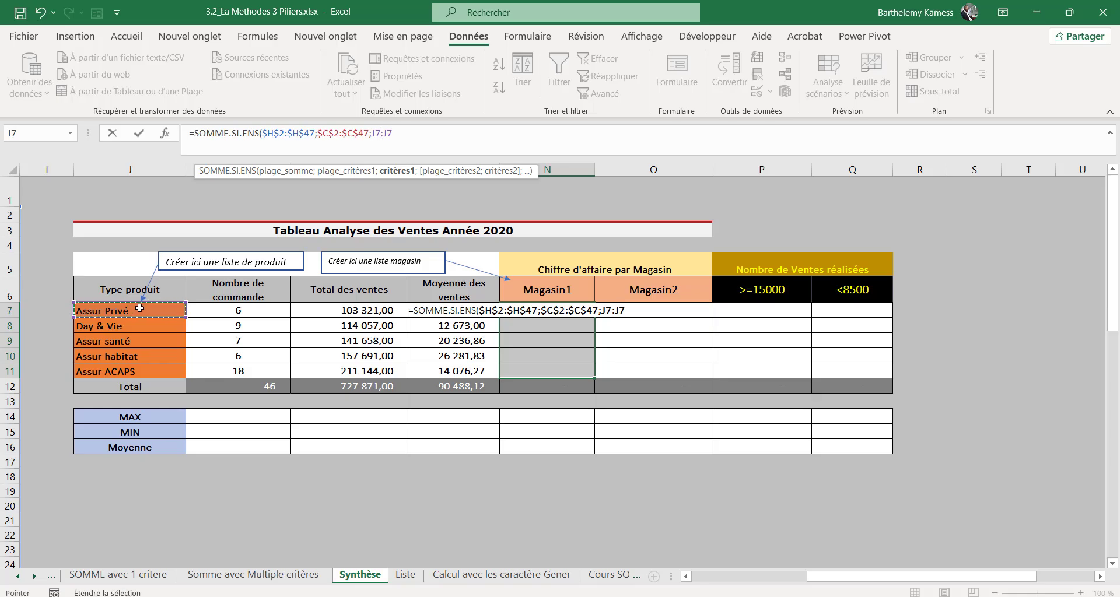
key(BackSpace)
key(BackSpace)
key(BackSpace)
text(;)
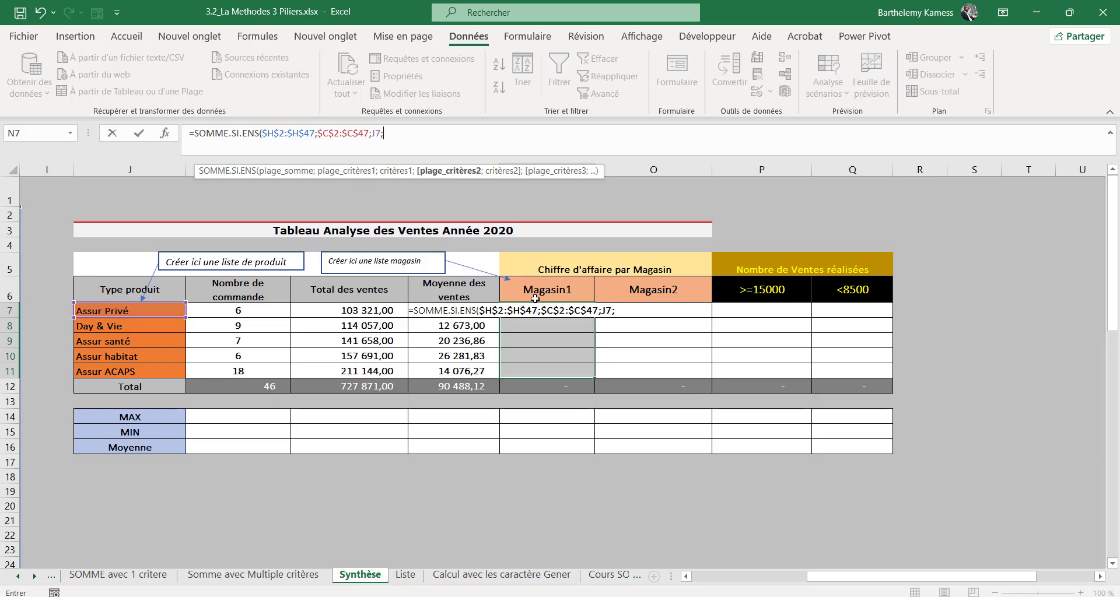
Set the second criteria range to the Type Magasin data as the absolute reference $E$2:$E$47, followed by a semicolon.
drag(848, 577, 729, 577)
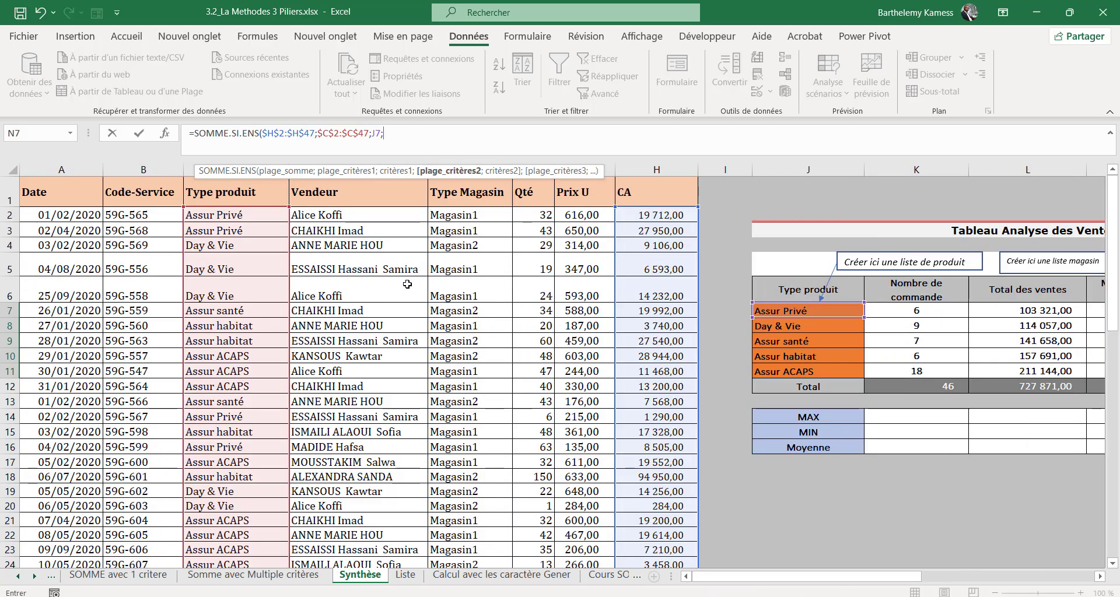
click(467, 215)
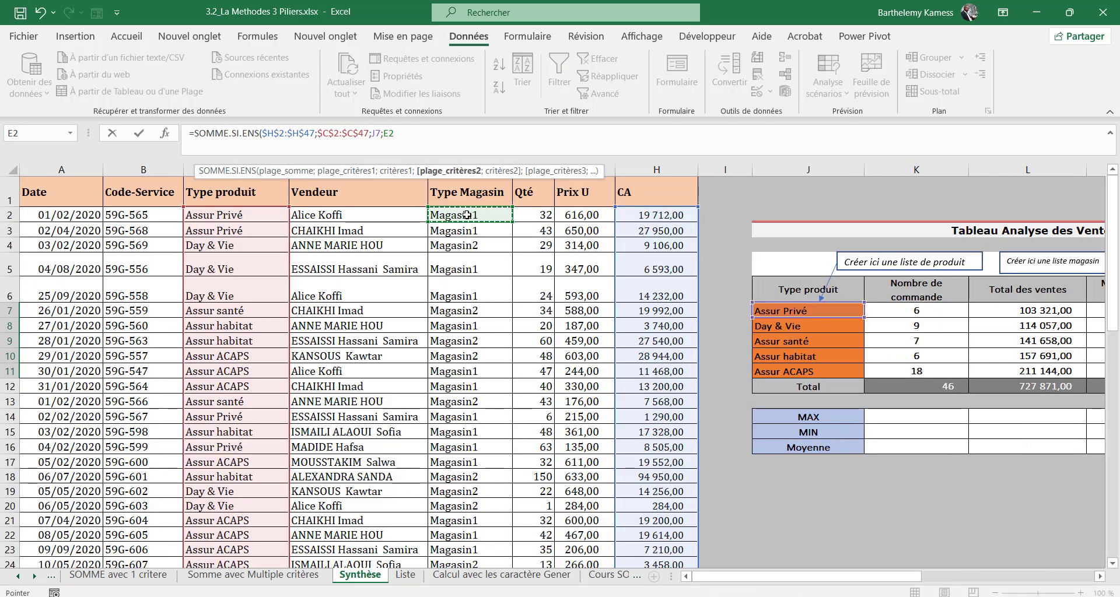
drag(467, 215, 460, 563)
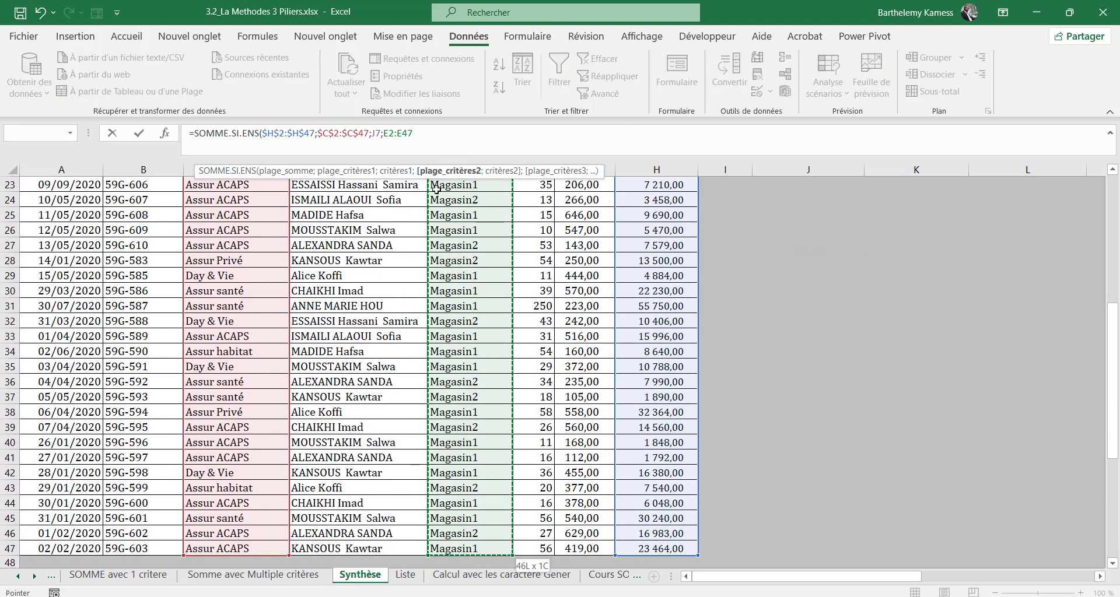
click(462, 142)
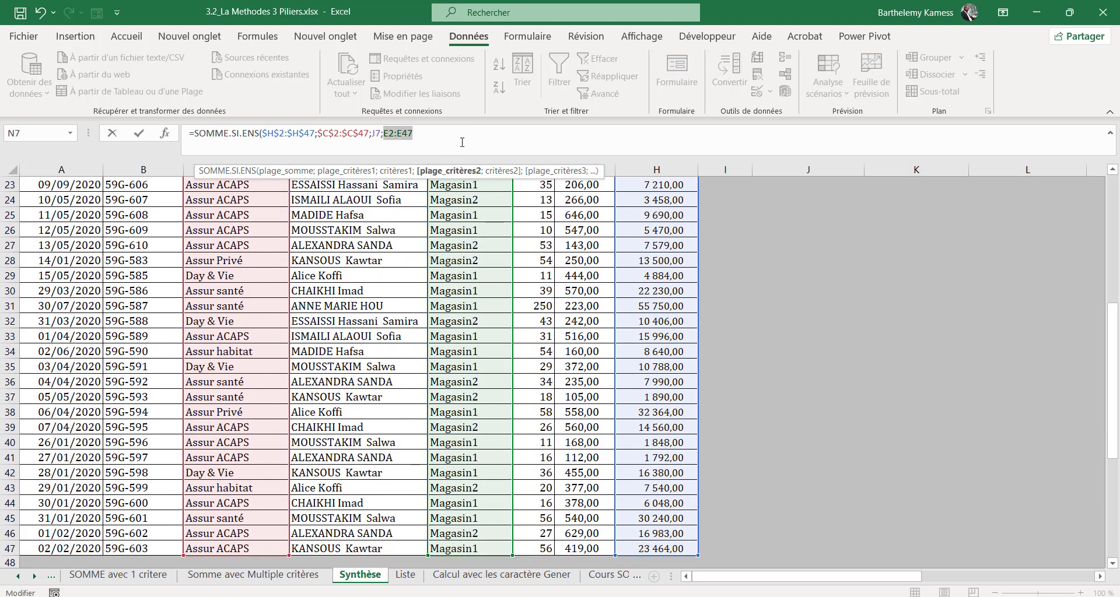
key(F4)
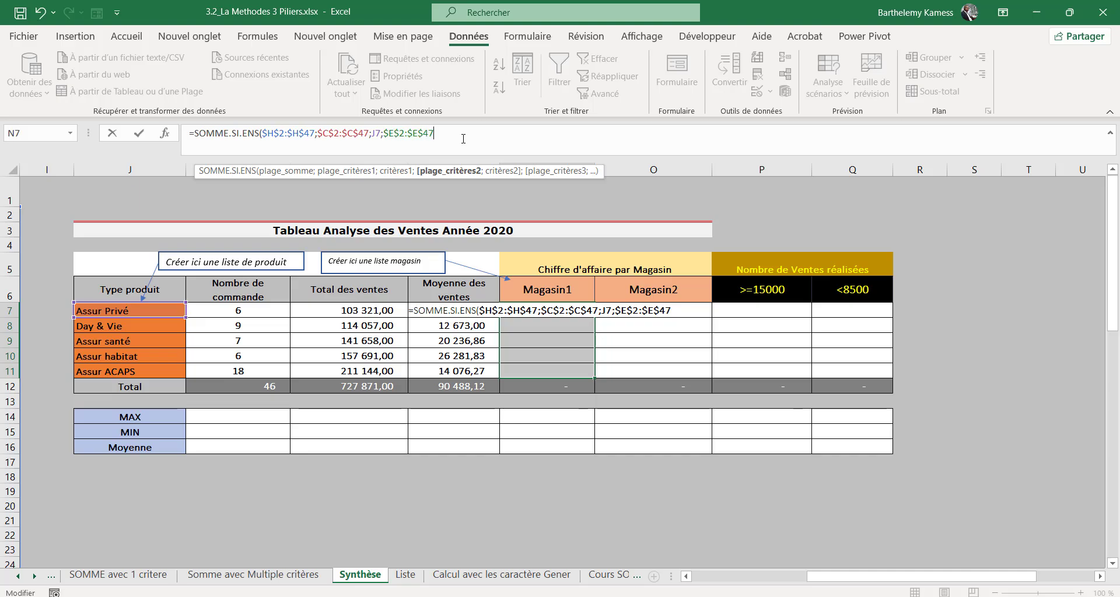
text(;)
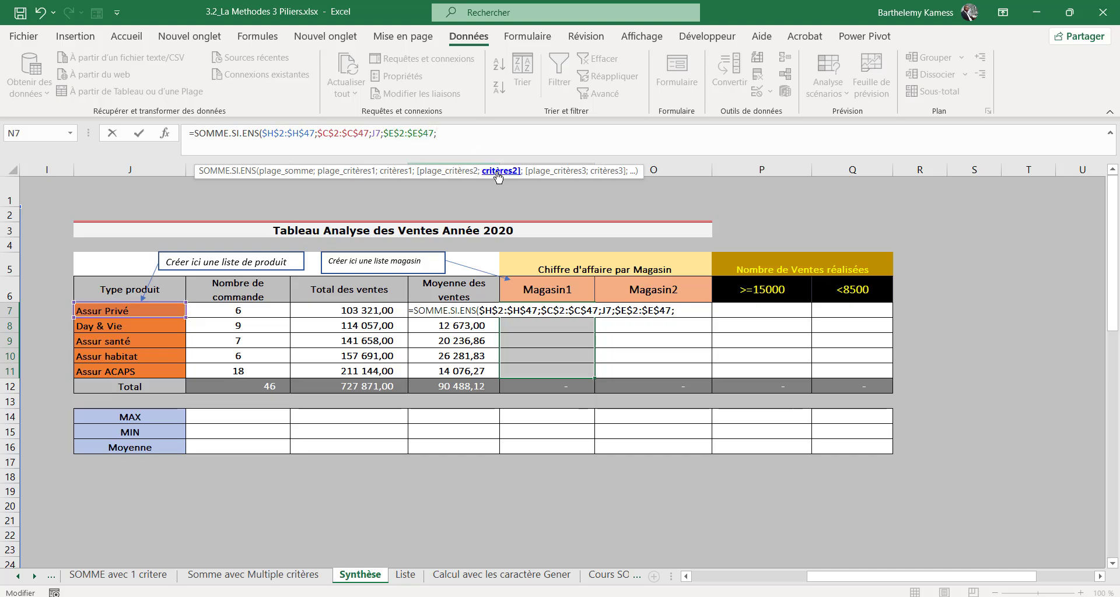
Use the Magasin1 header as the second criterion with its row locked as N$6, then close and validate the formula.
click(570, 290)
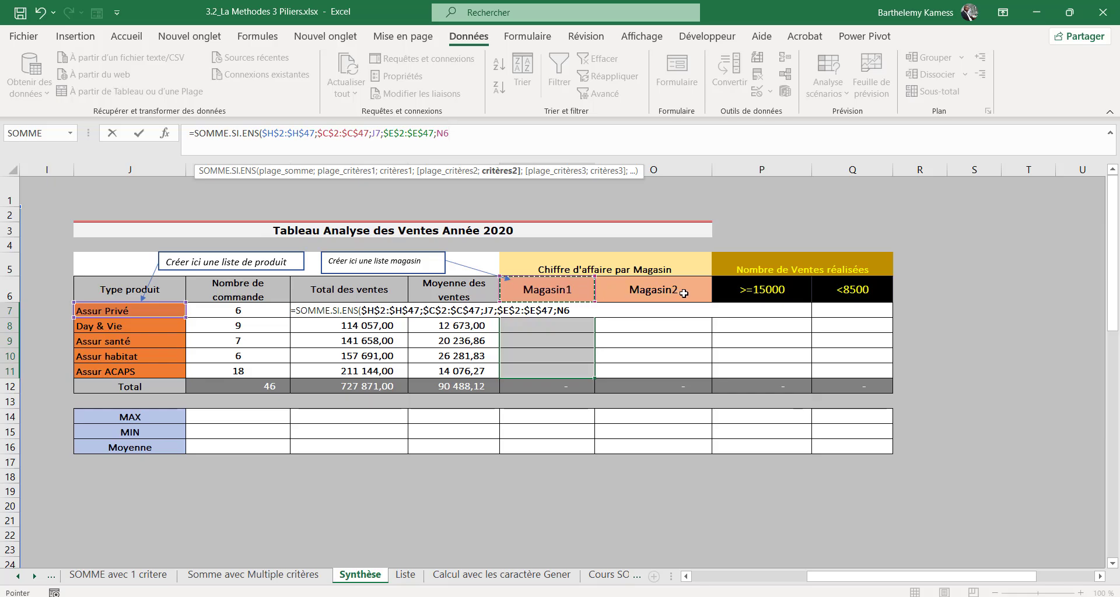
click(444, 133)
text($)
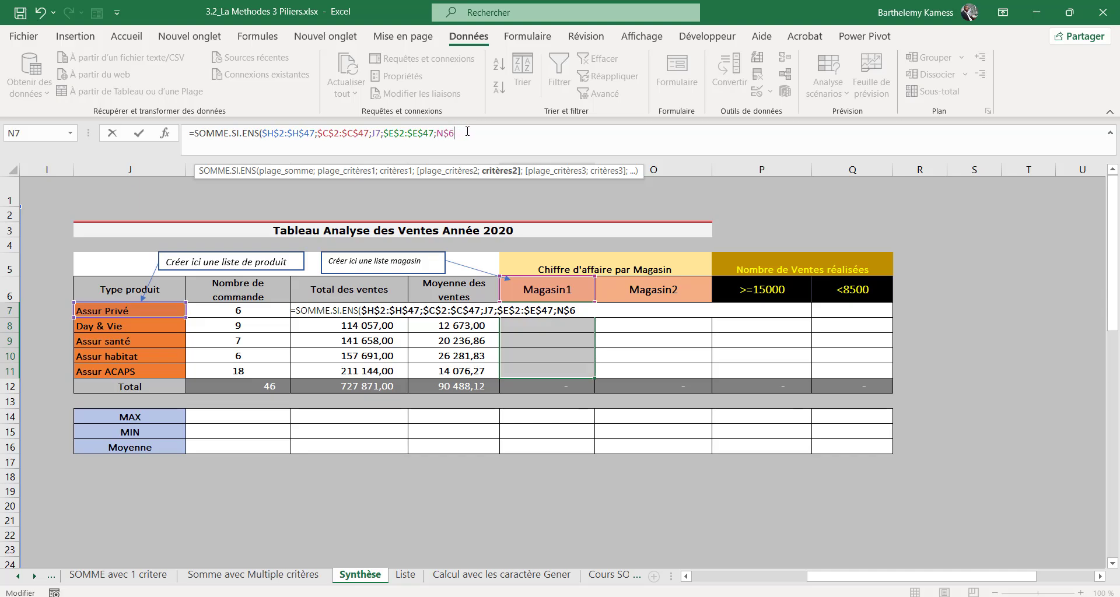
text())
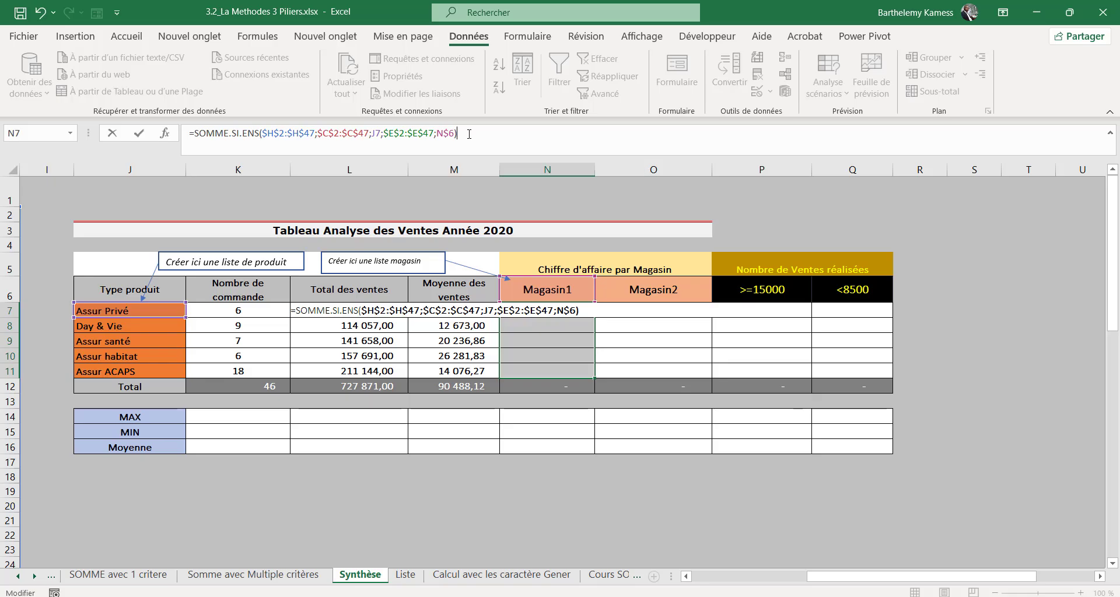
key(Return)
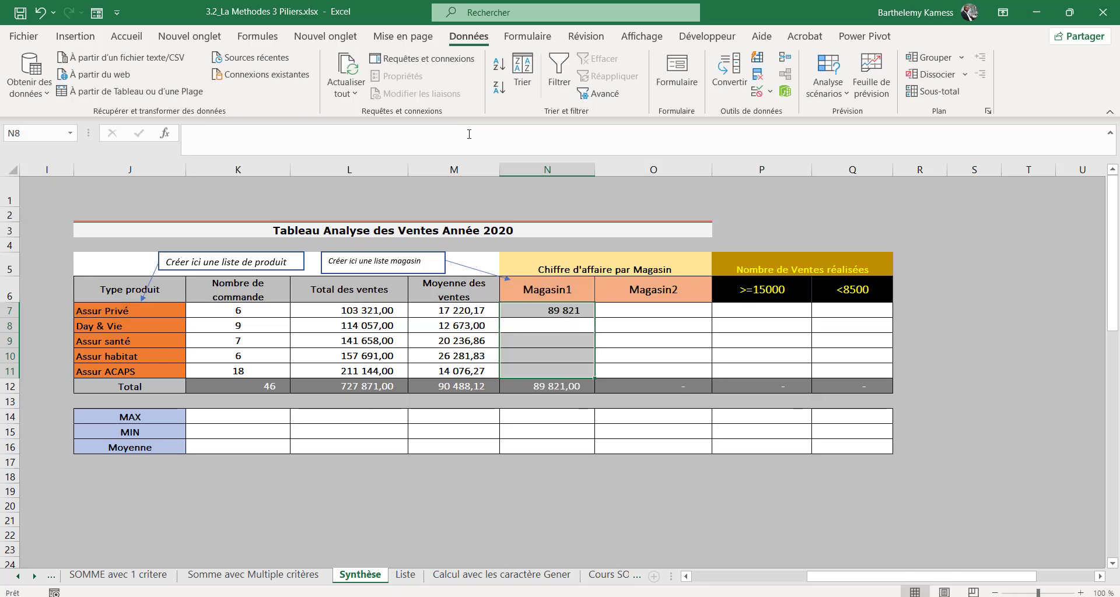
Fill the N7 formula down the Magasin1 column to N11 and check the copied references in N10 and N8.
click(589, 311)
double_click(594, 315)
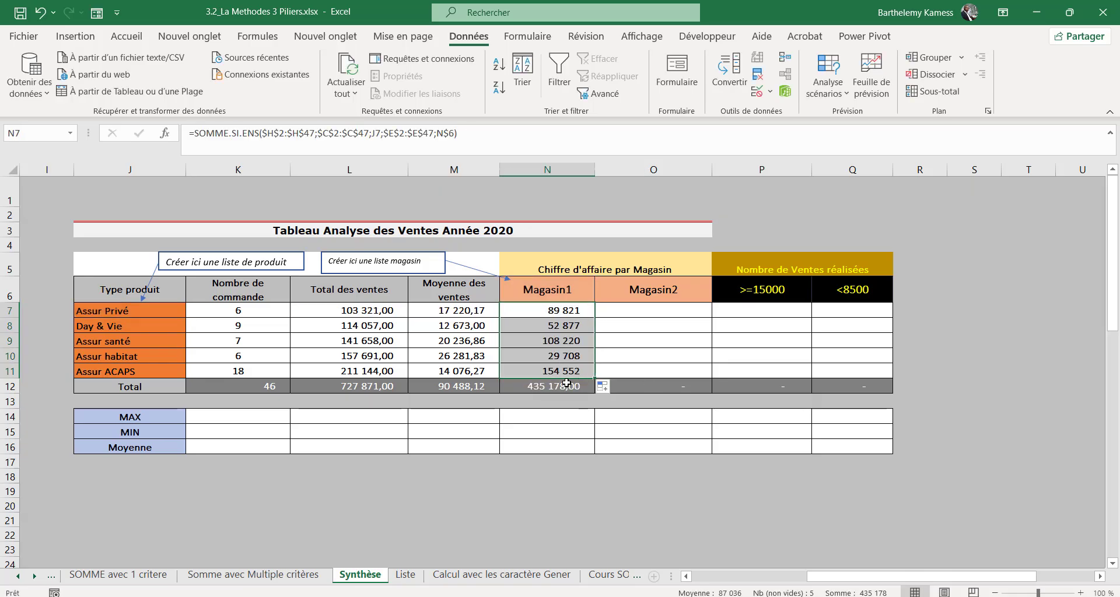
click(575, 352)
double_click(575, 353)
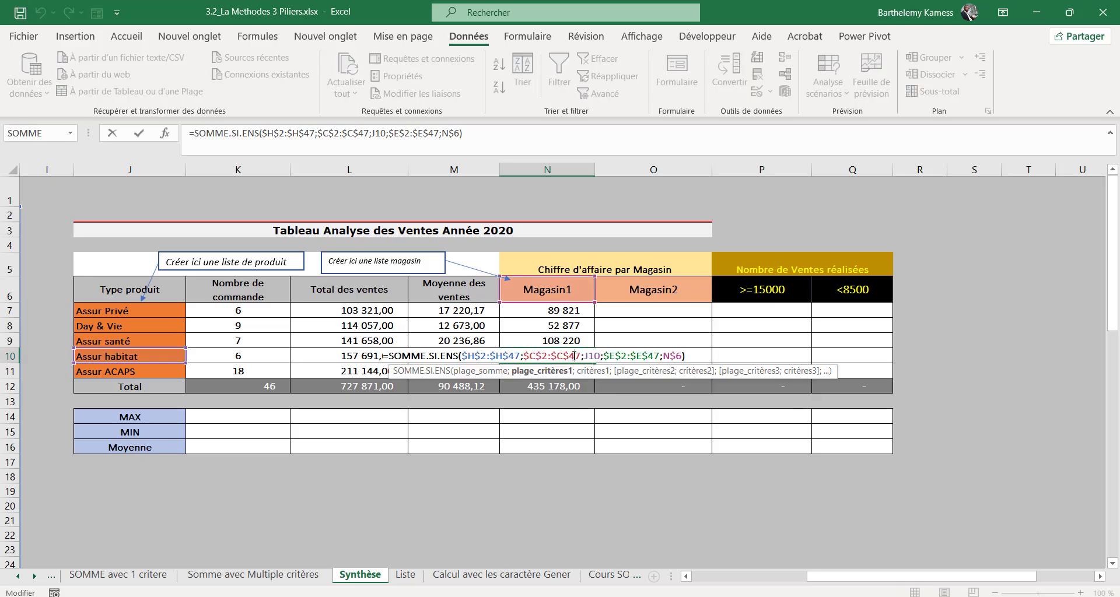
key(Escape)
double_click(562, 325)
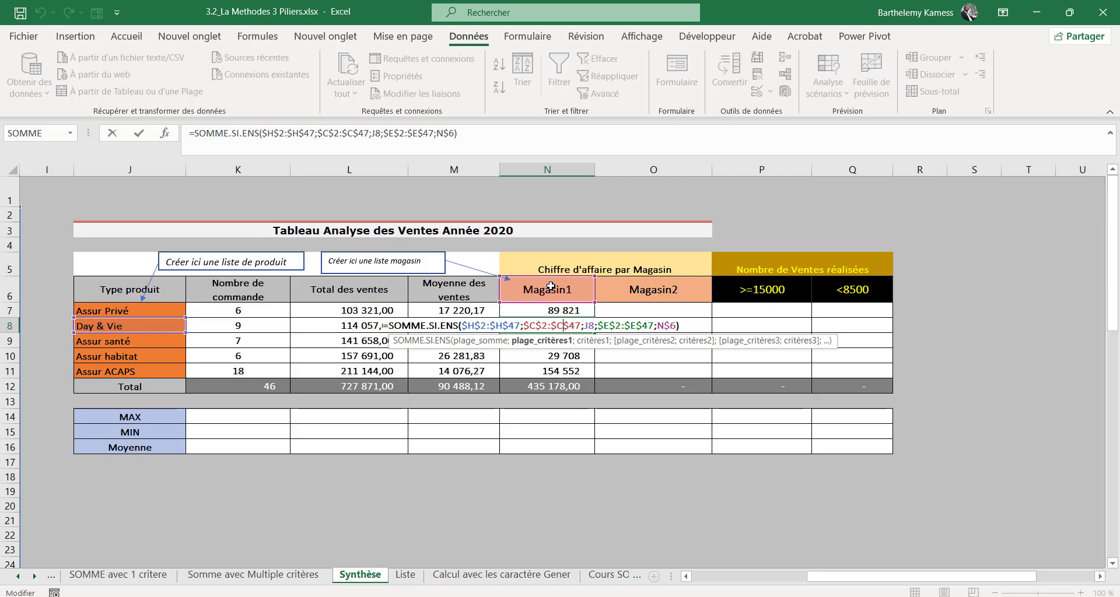
key(Escape)
Try to copy the N7 formula across to the Magasin2 cell O7 and check which cells its criteria reference.
click(590, 312)
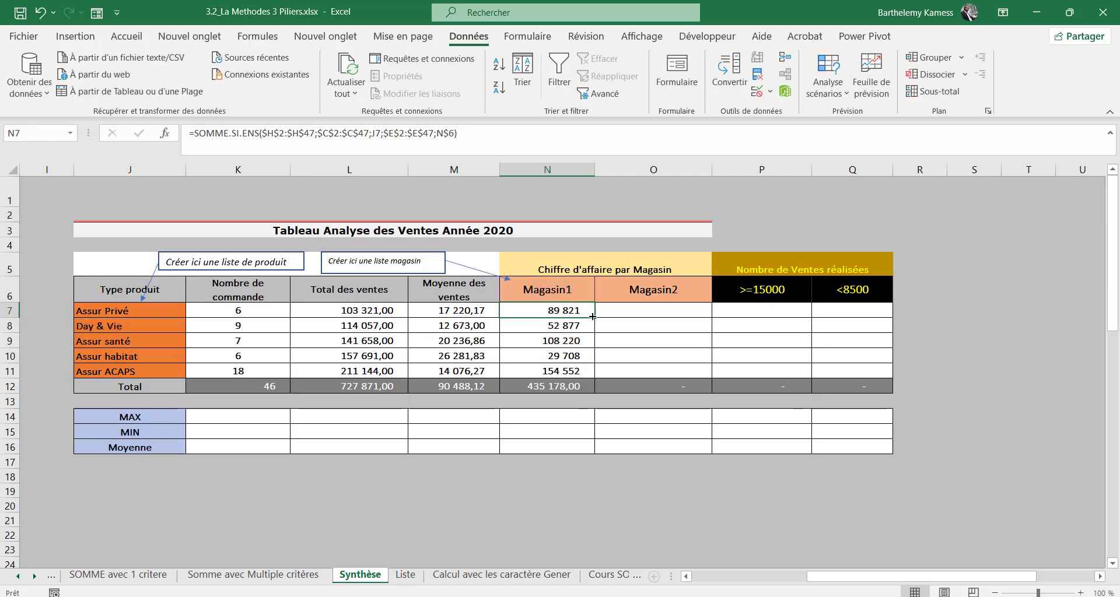
drag(593, 317, 654, 309)
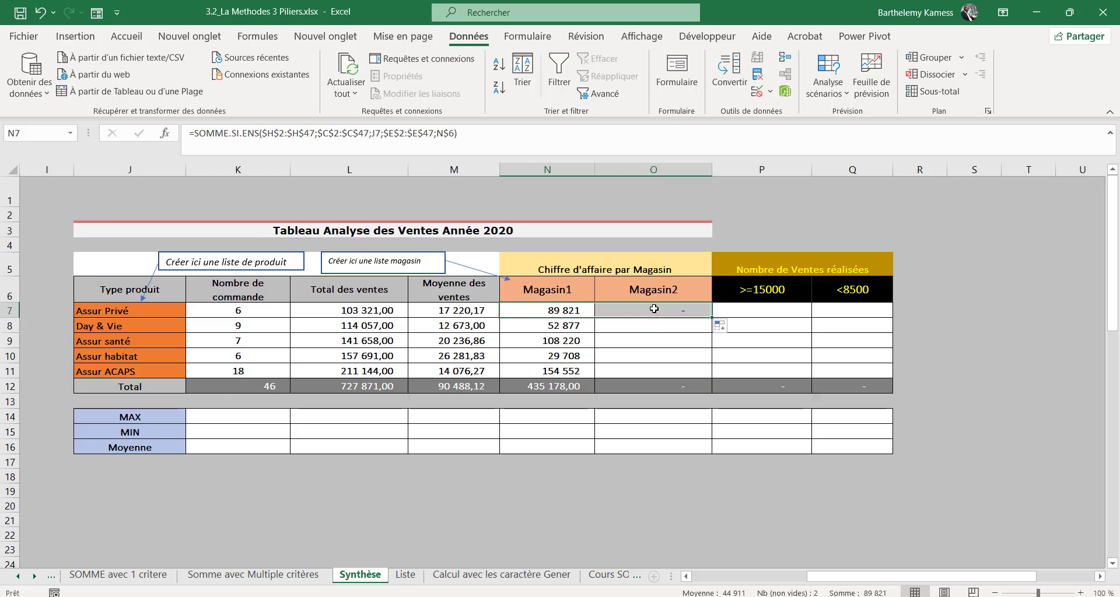
double_click(654, 310)
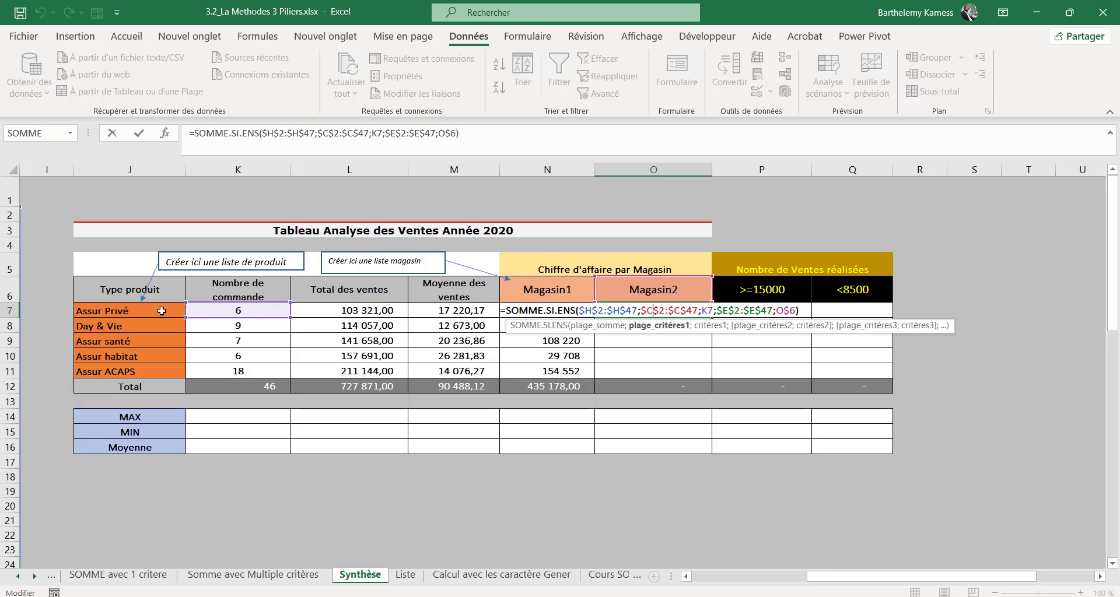
key(Escape)
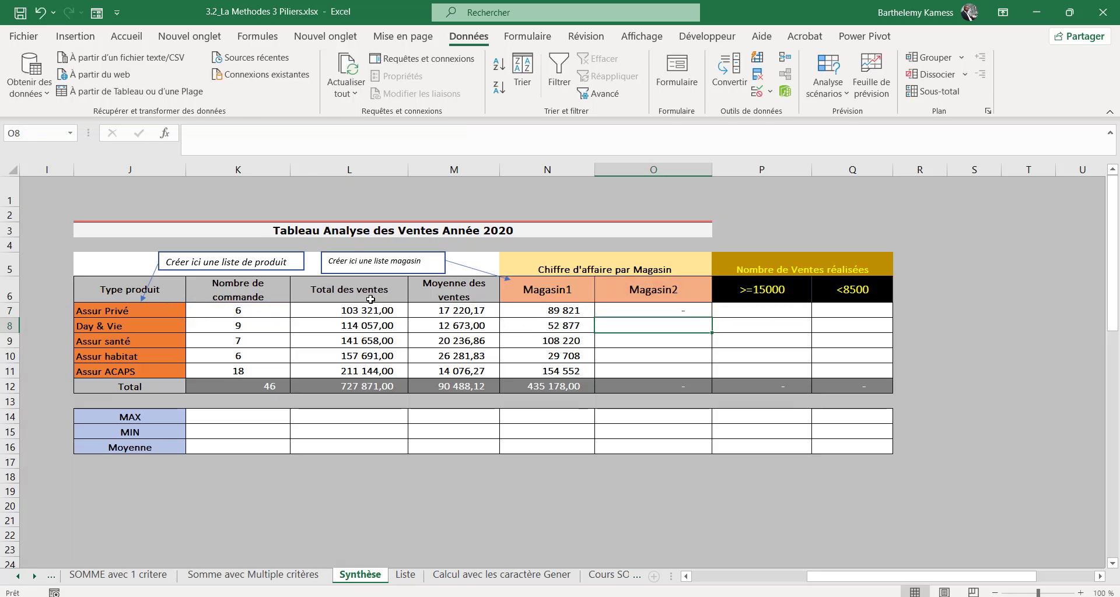
Lock the column of the Assur Privé criterion as $J7 in the N7 formula and validate it.
double_click(570, 311)
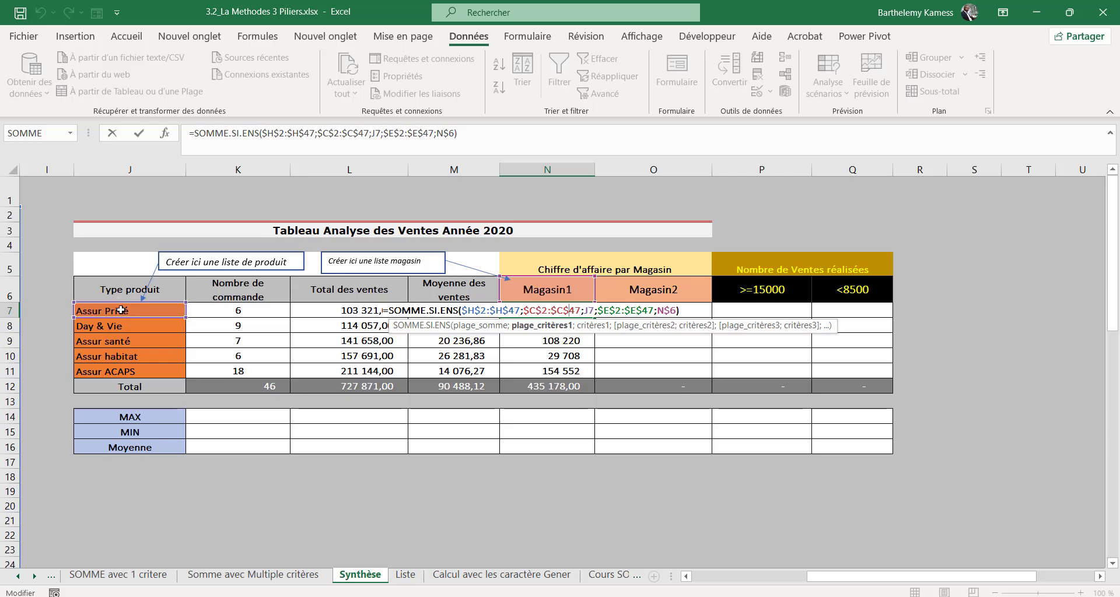
click(590, 311)
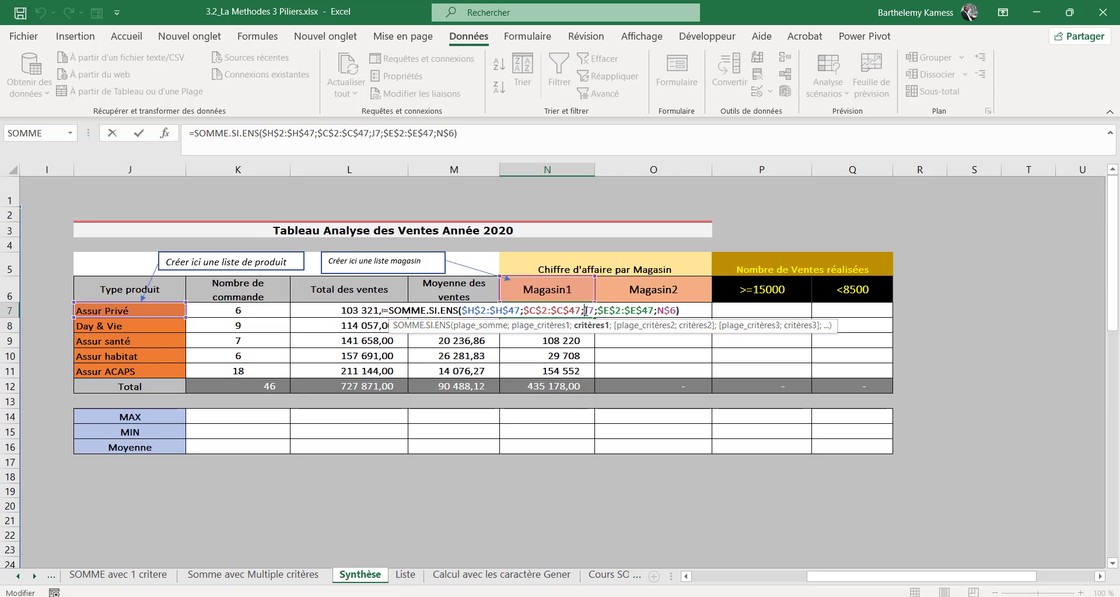
text($)
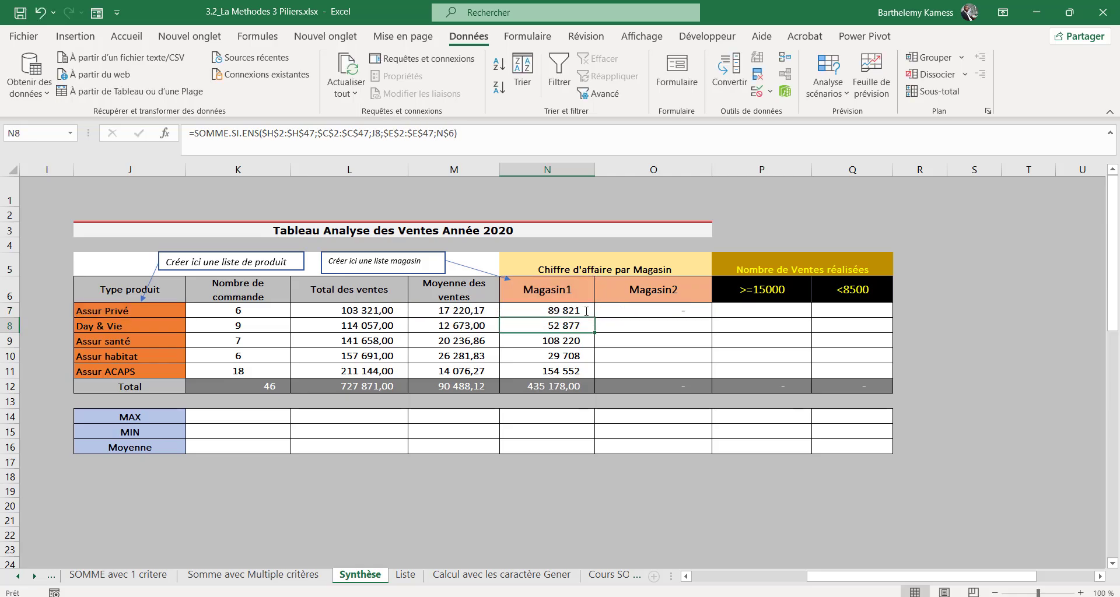
key(ctrl+Return)
Fill the corrected formula down the Magasin1 column to N11 and check the references in N10.
double_click(595, 318)
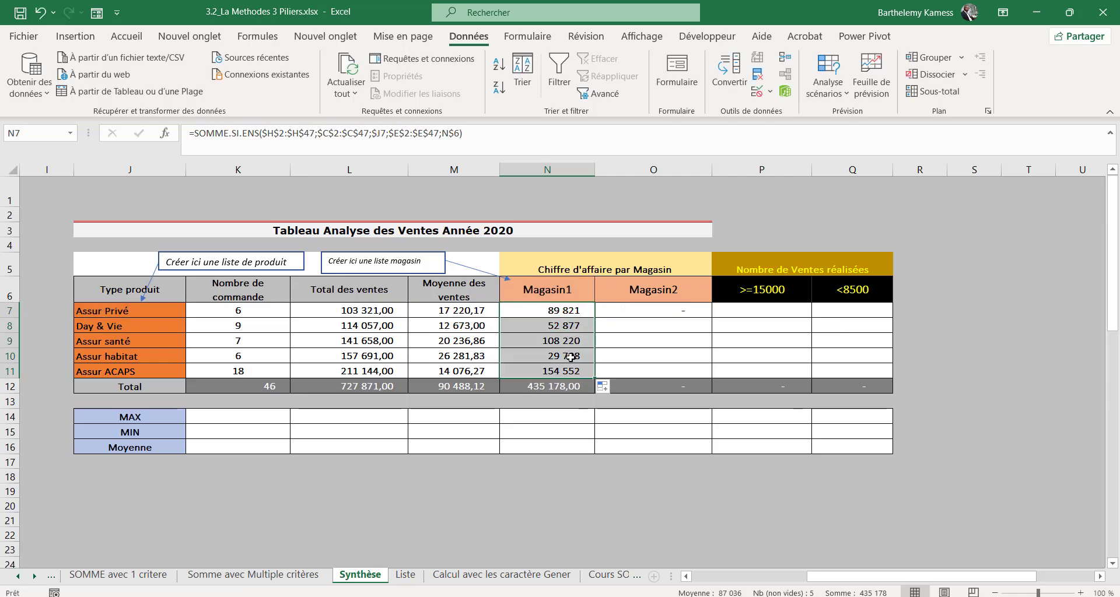
click(569, 352)
double_click(569, 354)
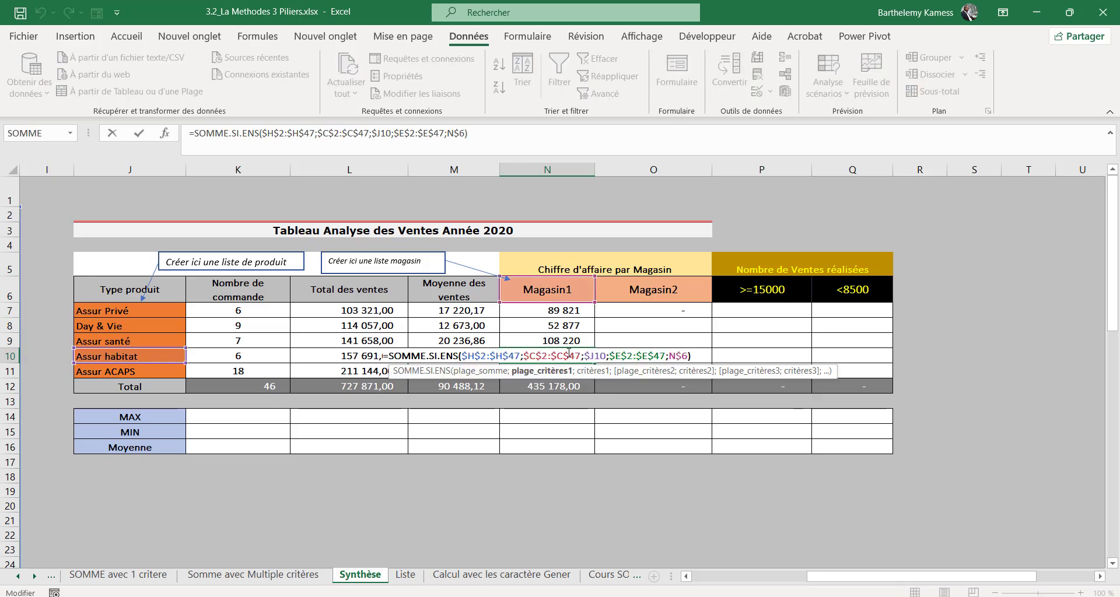
key(Return)
Copy the corrected N7 formula across to the Magasin2 cell O7 and check its criteria references.
click(569, 308)
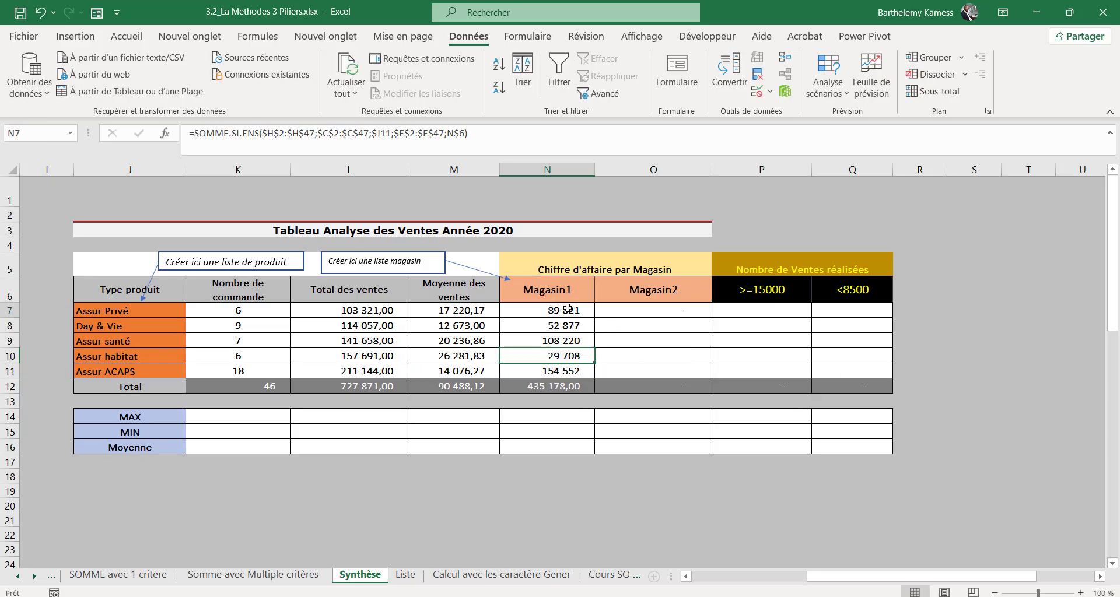
drag(594, 318, 682, 313)
double_click(682, 311)
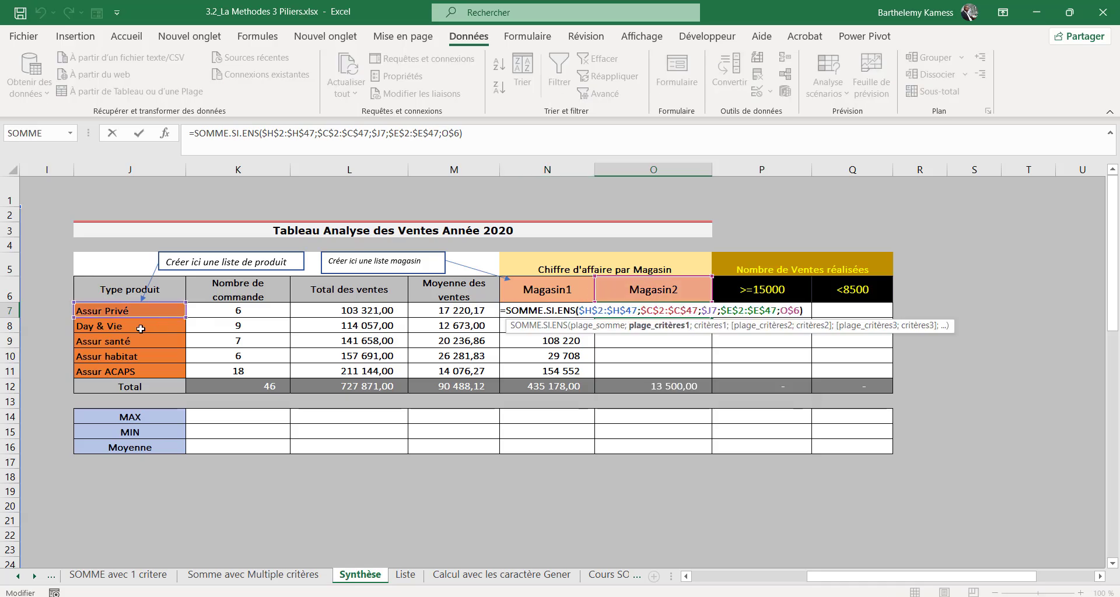
key(Return)
Fill the O7 formula down the Magasin2 column to O11 and check the copied formula in O9.
click(671, 313)
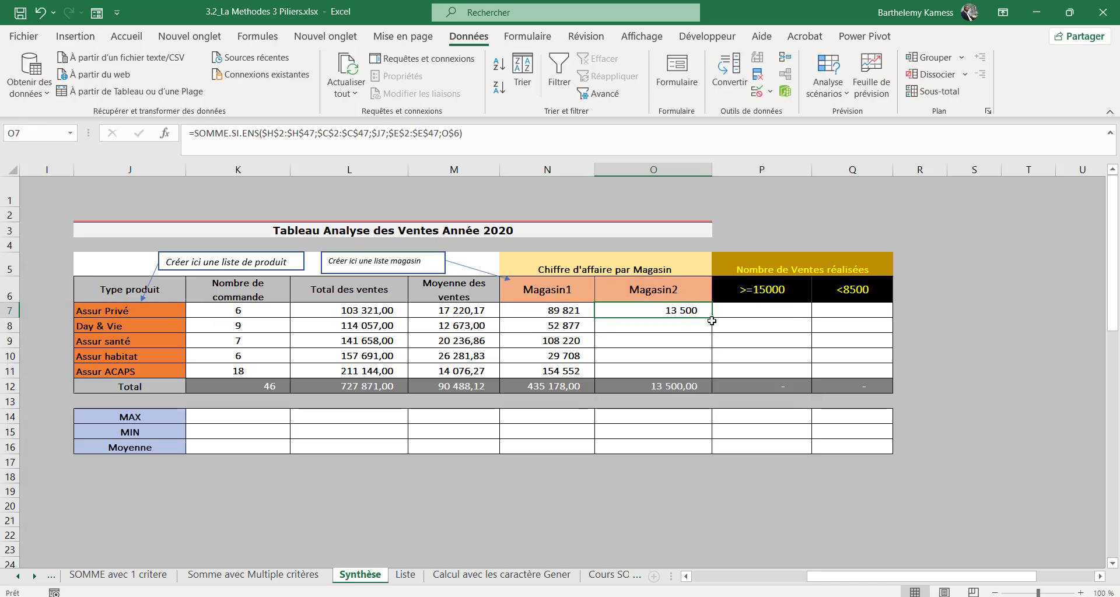
double_click(712, 318)
double_click(694, 341)
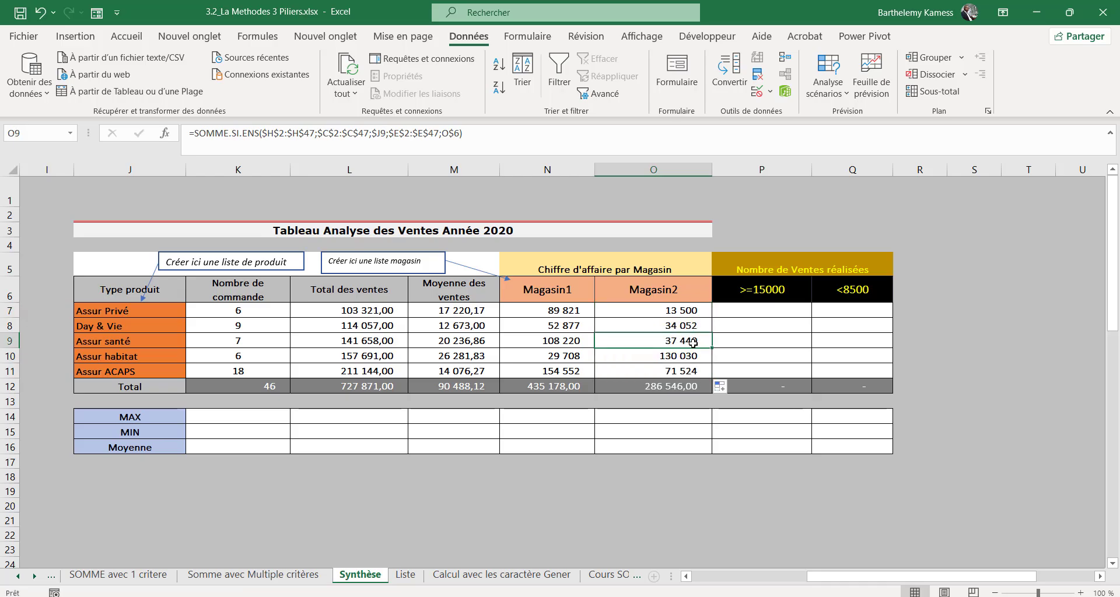
key(Return)
click(736, 311)
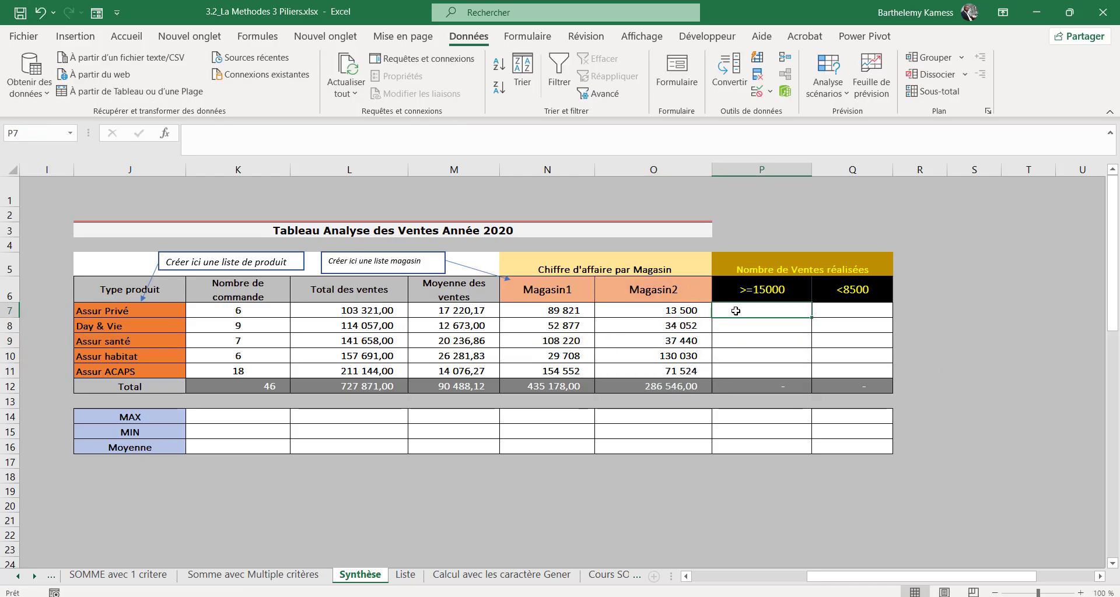
Enter =MAX(K7:K11) in cell K14 of the MAX row and copy the formula across to Q14.
click(257, 416)
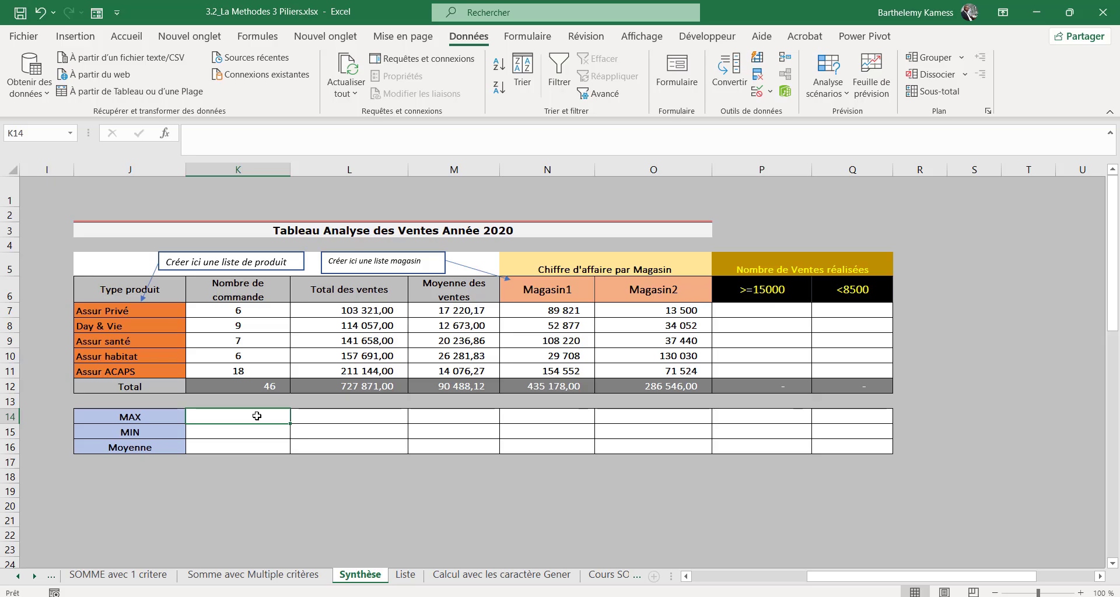
text(=max)
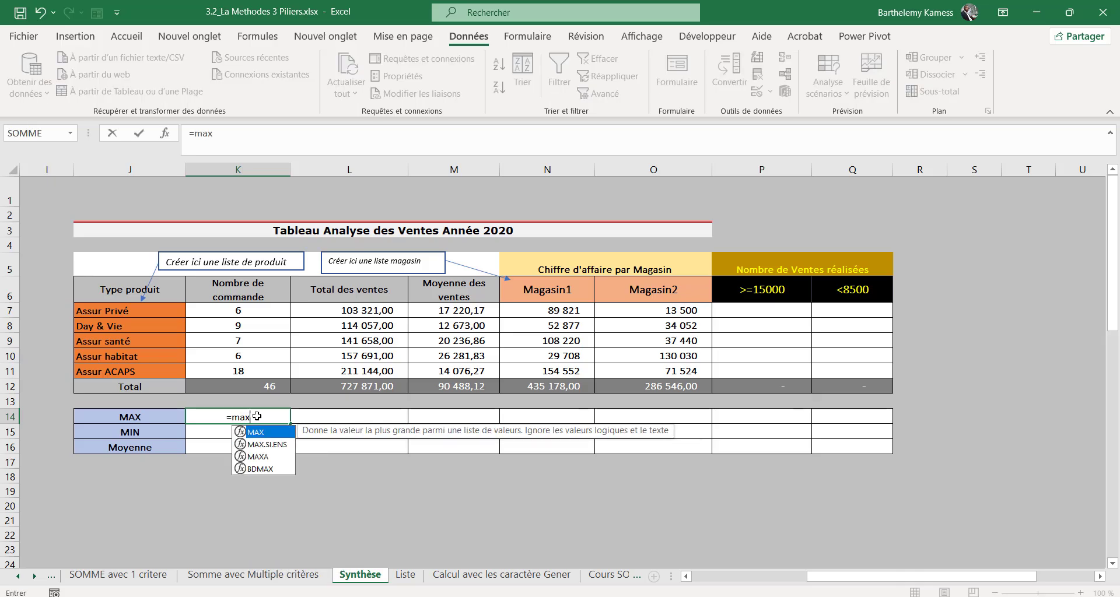
key(Tab)
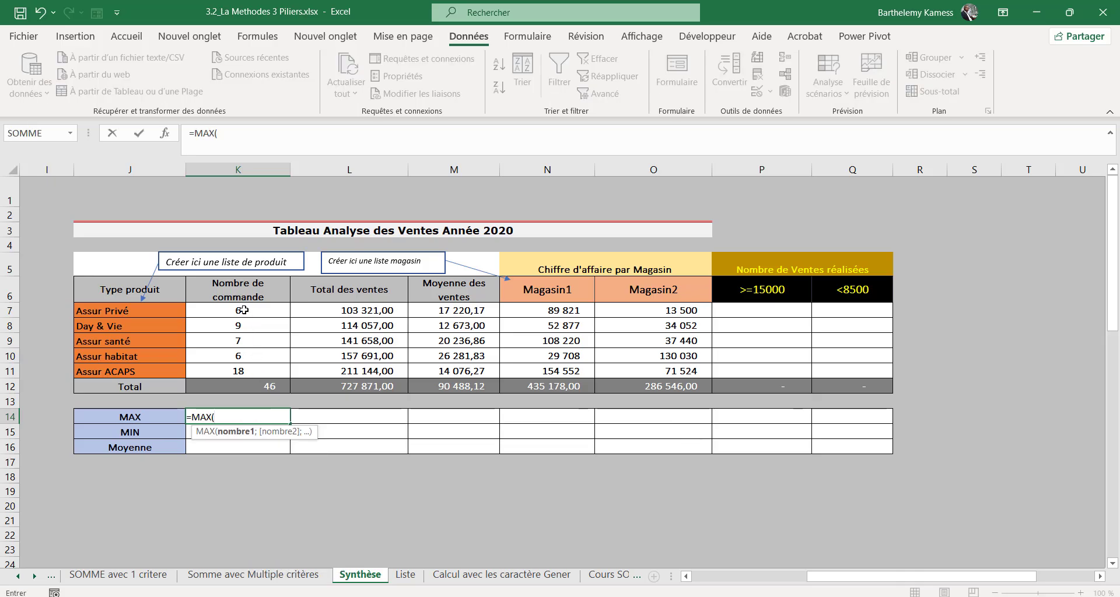
drag(244, 310, 254, 363)
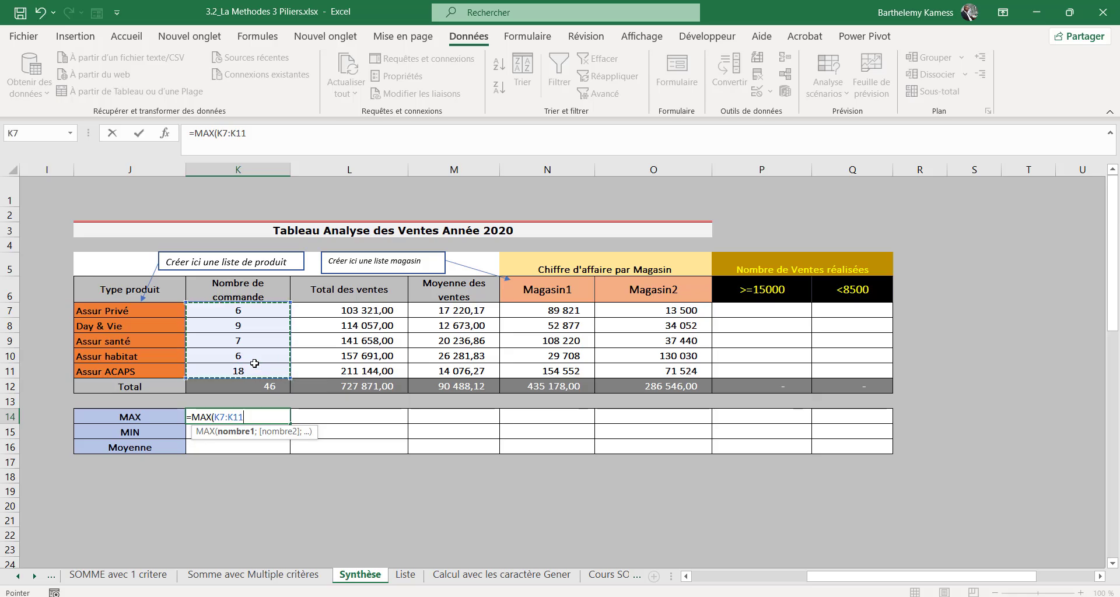
key(Return)
click(280, 418)
drag(291, 421, 863, 422)
Fill the MIN row from K15 to Q15 at once with the formula =MIN(K7:K11).
drag(270, 439, 806, 428)
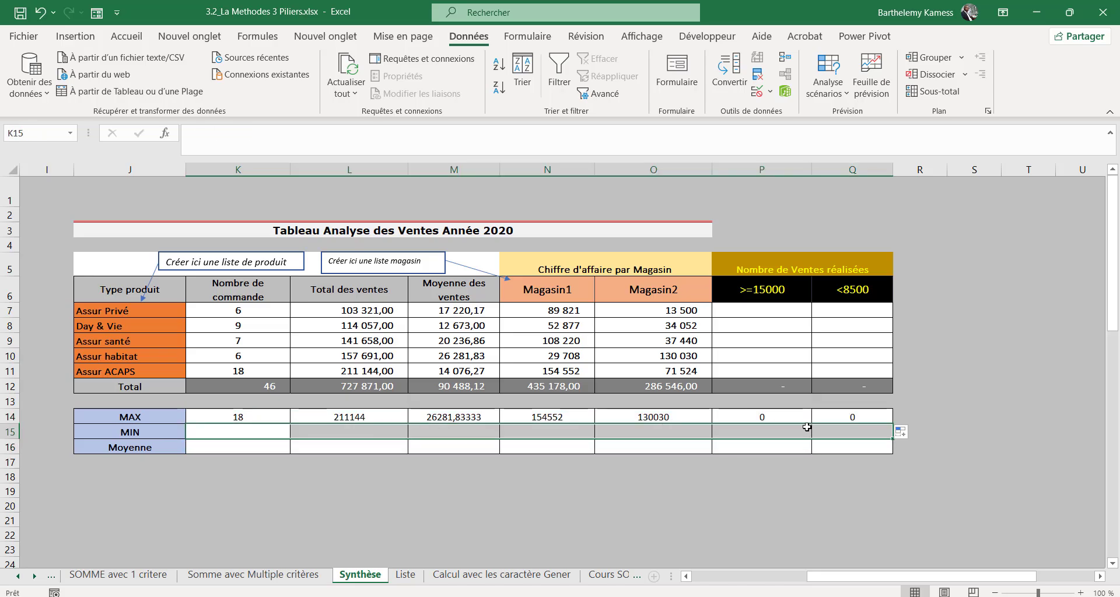
text(=MIN()
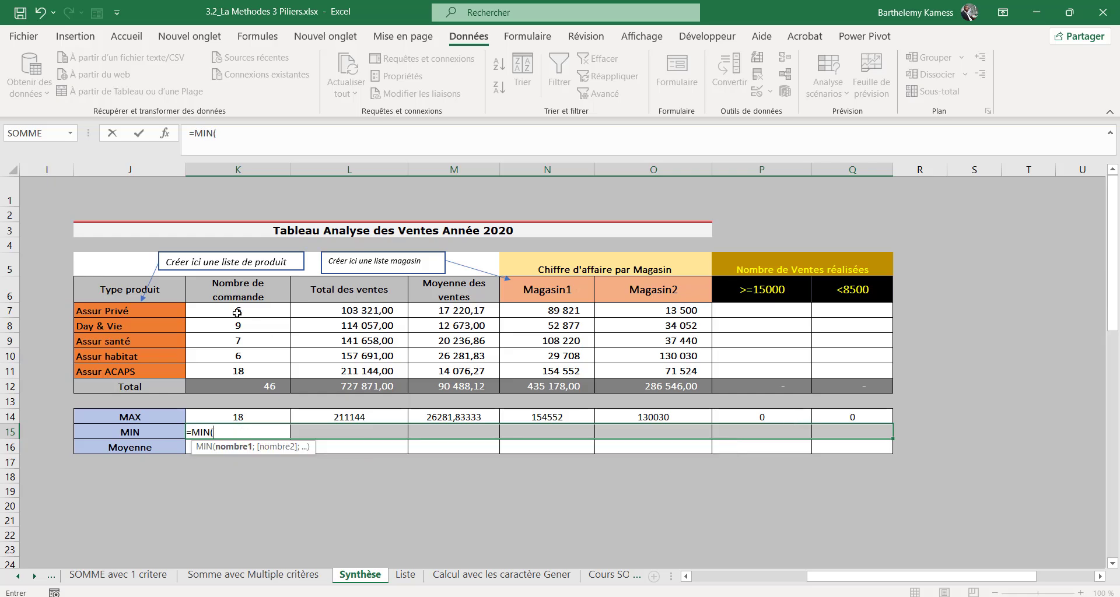
drag(237, 313, 259, 367)
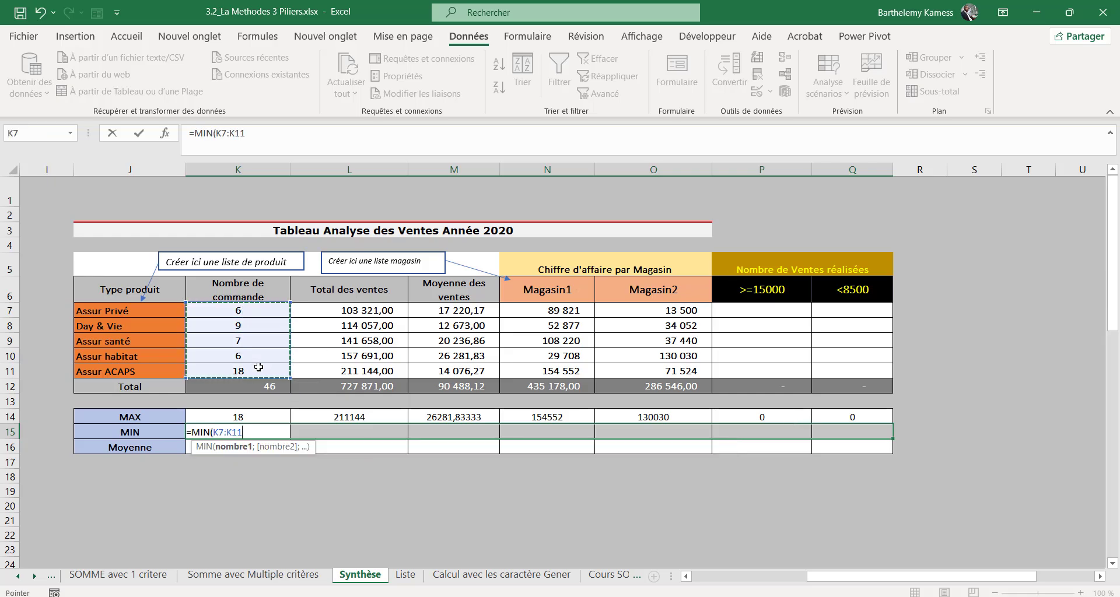
text())
key(ctrl+Return)
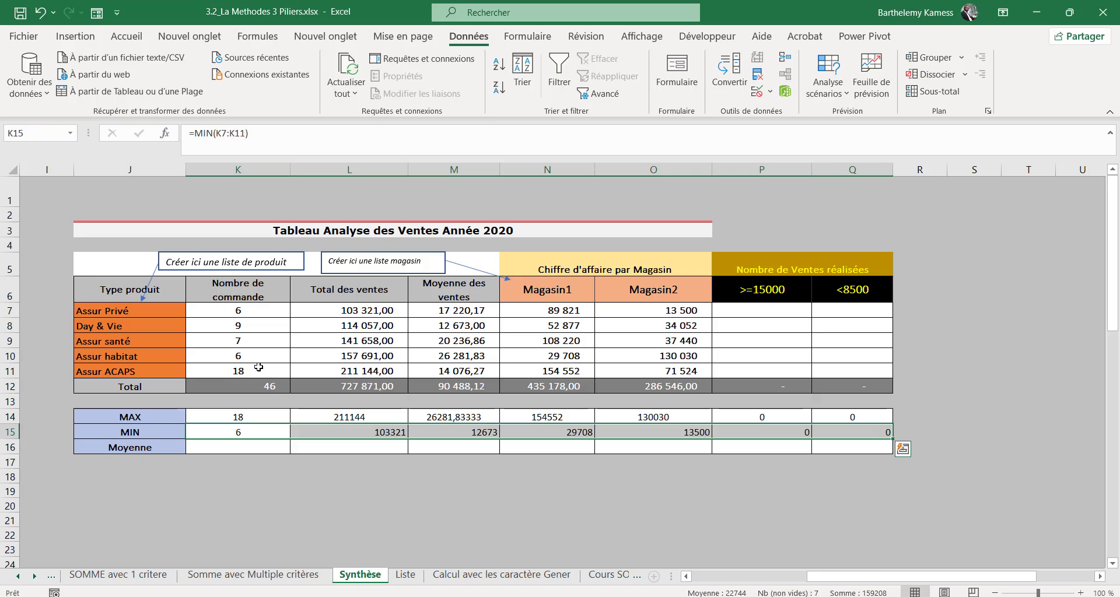
click(245, 445)
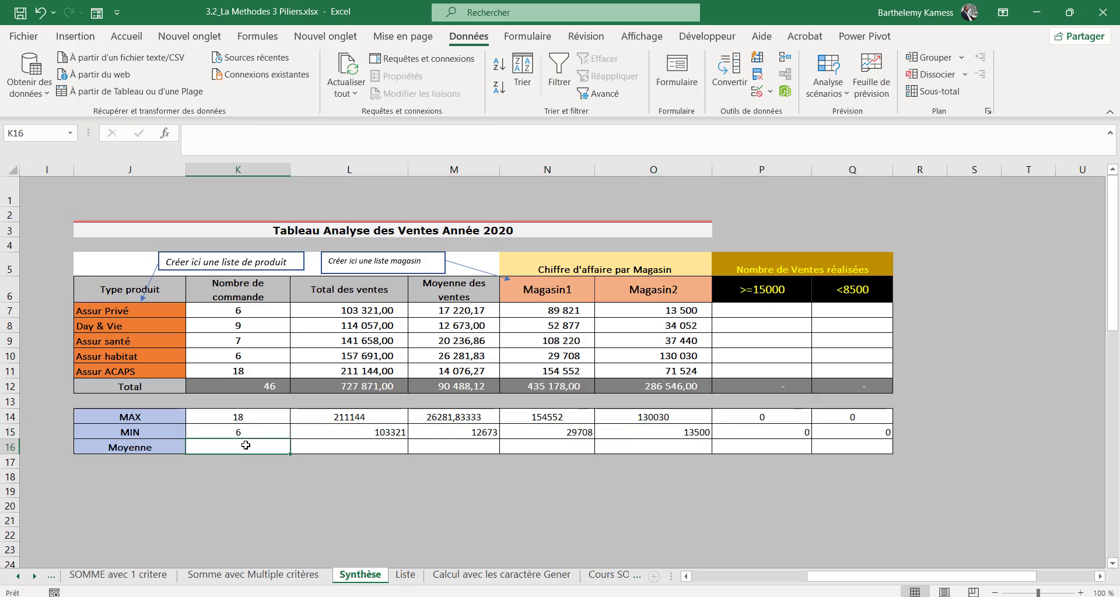
text(=)
key(BackSpace)
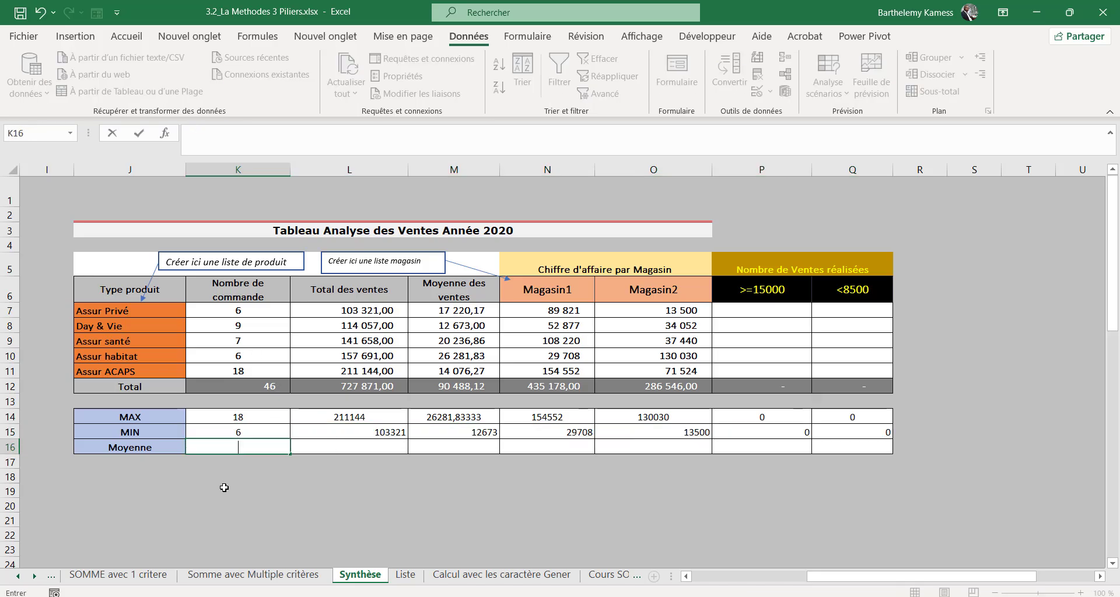
Fill the Moyenne row from K16 to Q16 at once with the formula =MOYENNE(K7:K10).
drag(227, 448, 853, 449)
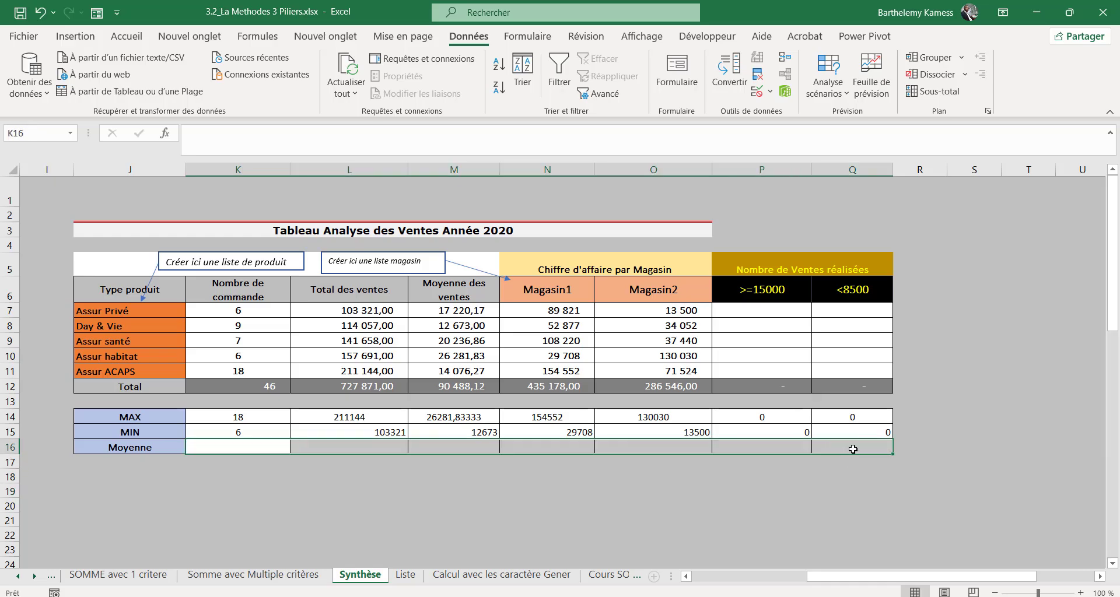
text(=moy)
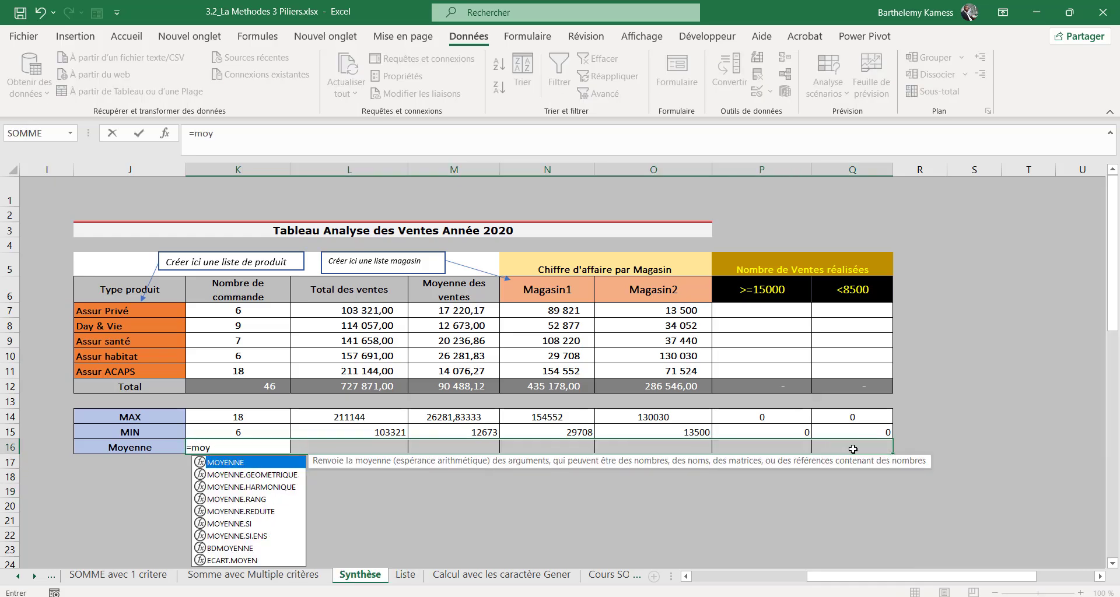
key(Tab)
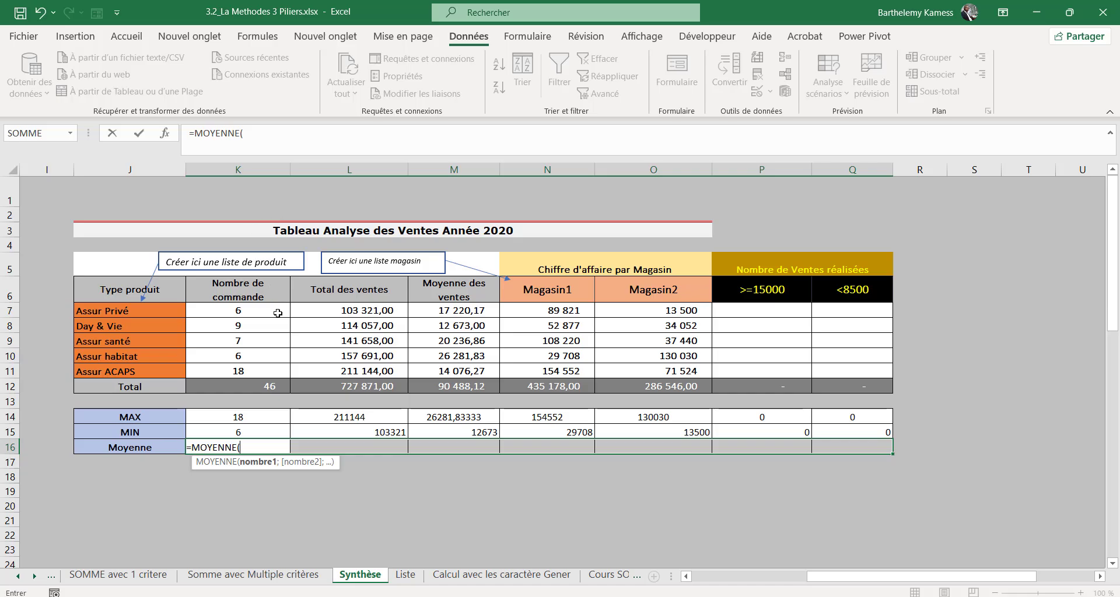
click(276, 311)
drag(280, 325, 282, 361)
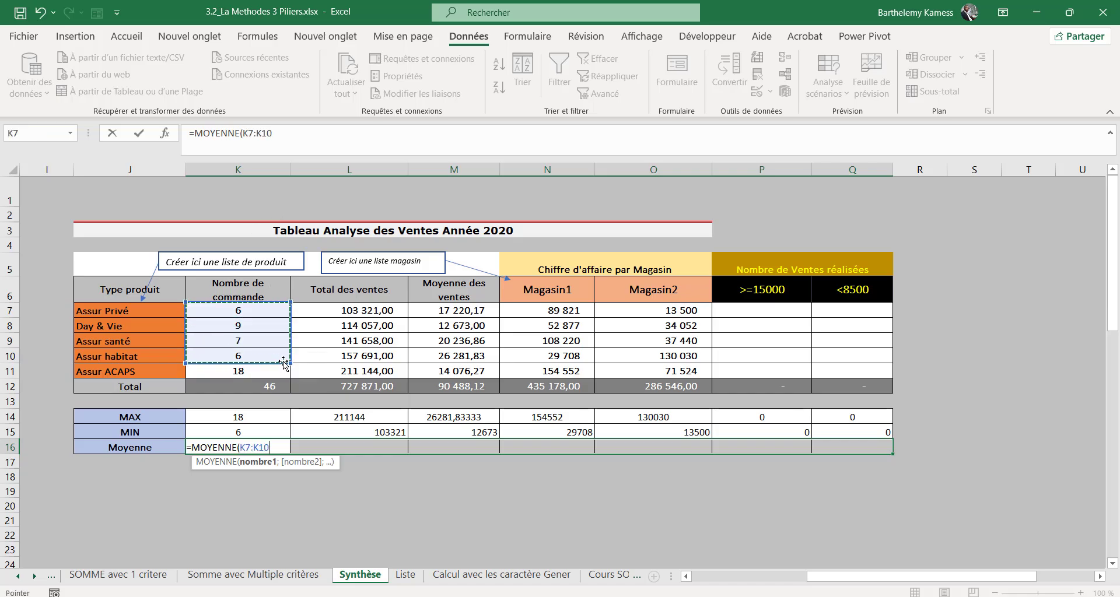
key(ctrl+Return)
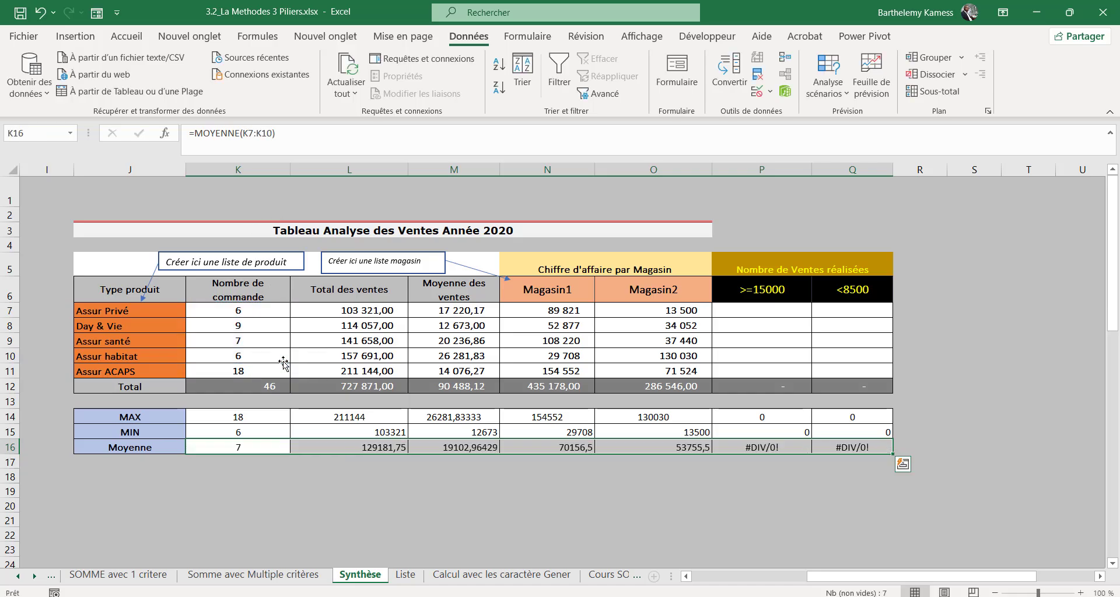
Apply the thousands separator number format to the MAX, MIN and Moyenne results in K14:Q16.
drag(261, 414, 862, 447)
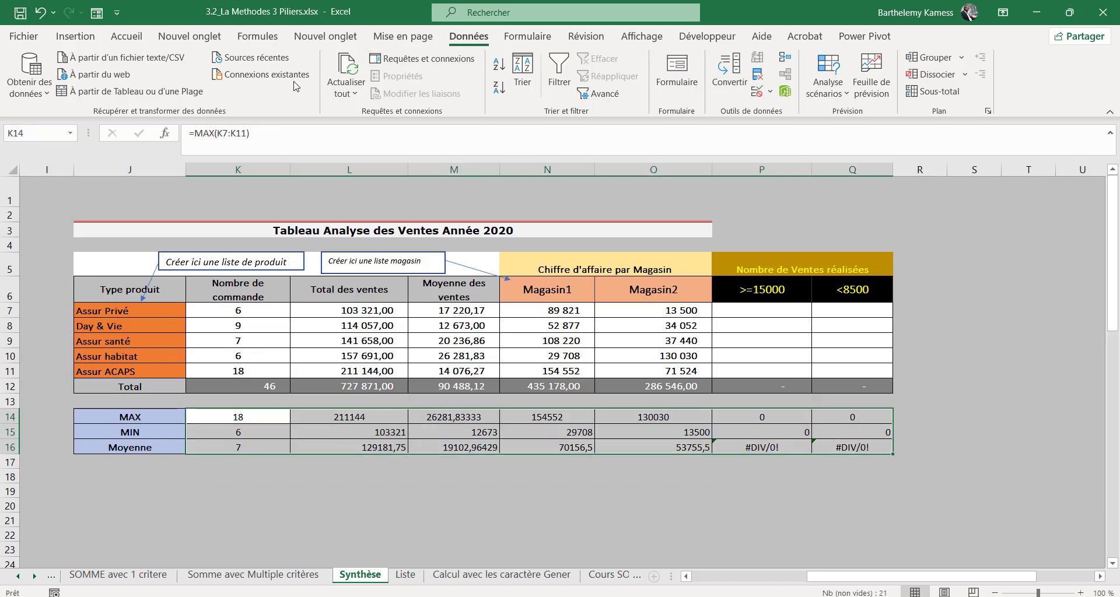
click(129, 38)
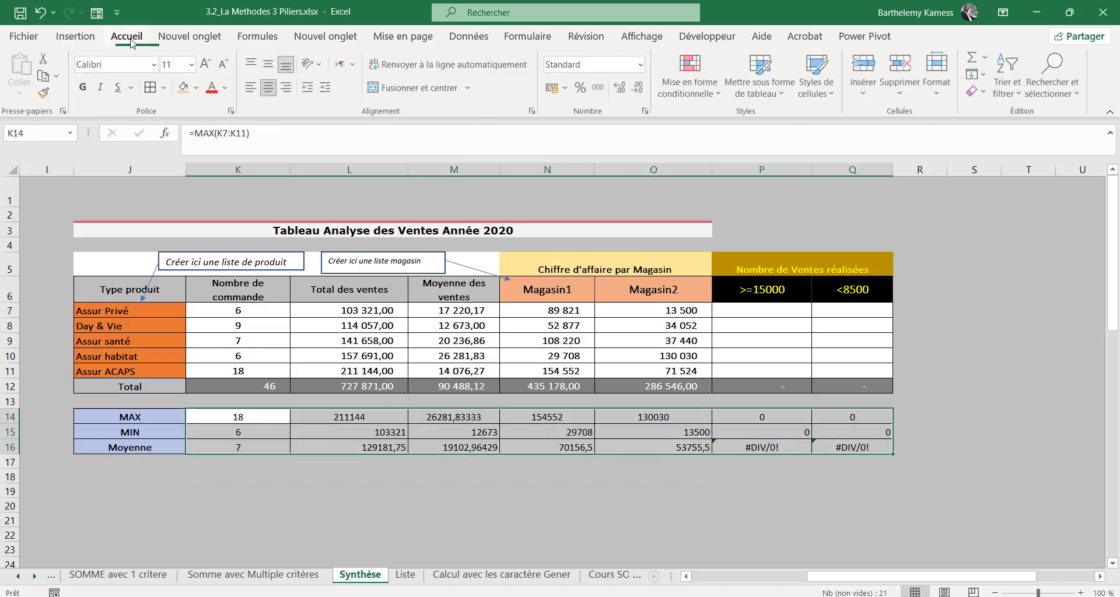
click(601, 96)
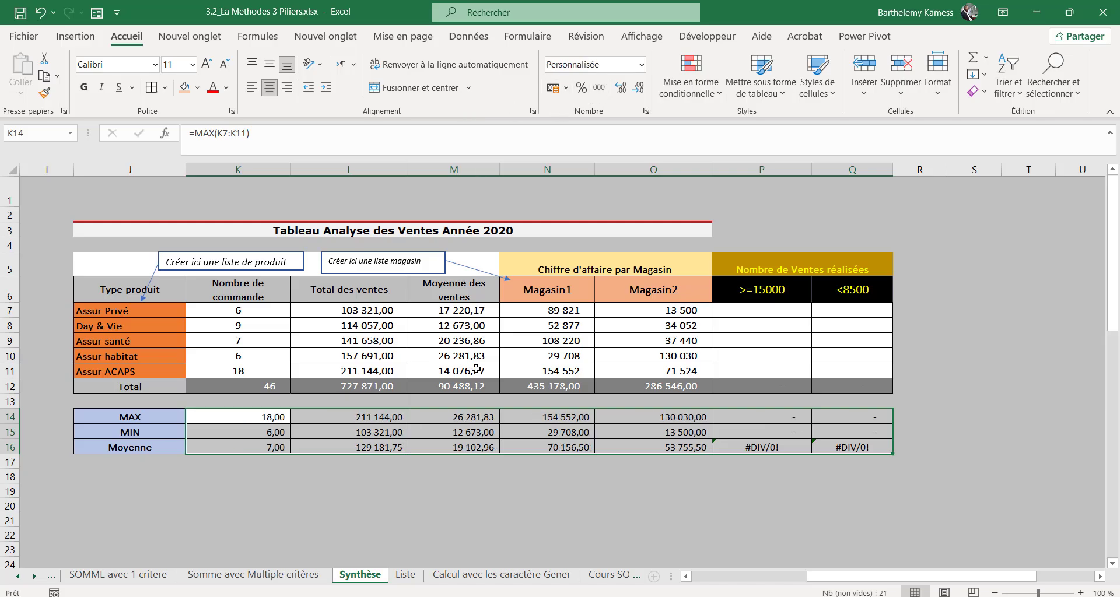
Extend the average in cell K16 to =MOYENNE(K7:K11) and copy the corrected formula across the Moyenne row to Q16.
click(742, 447)
double_click(741, 447)
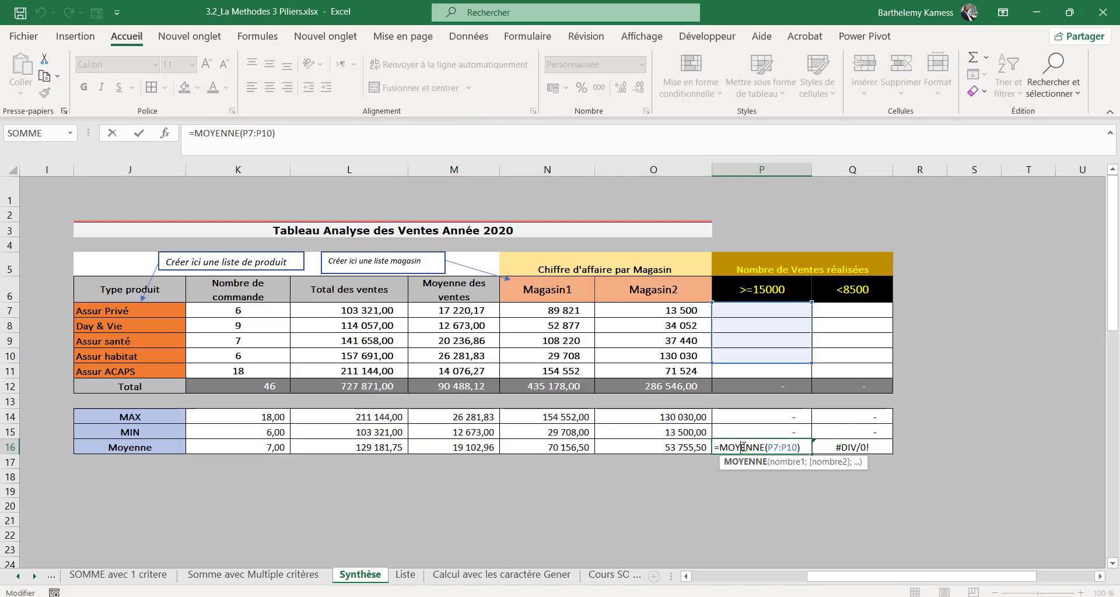
key(Return)
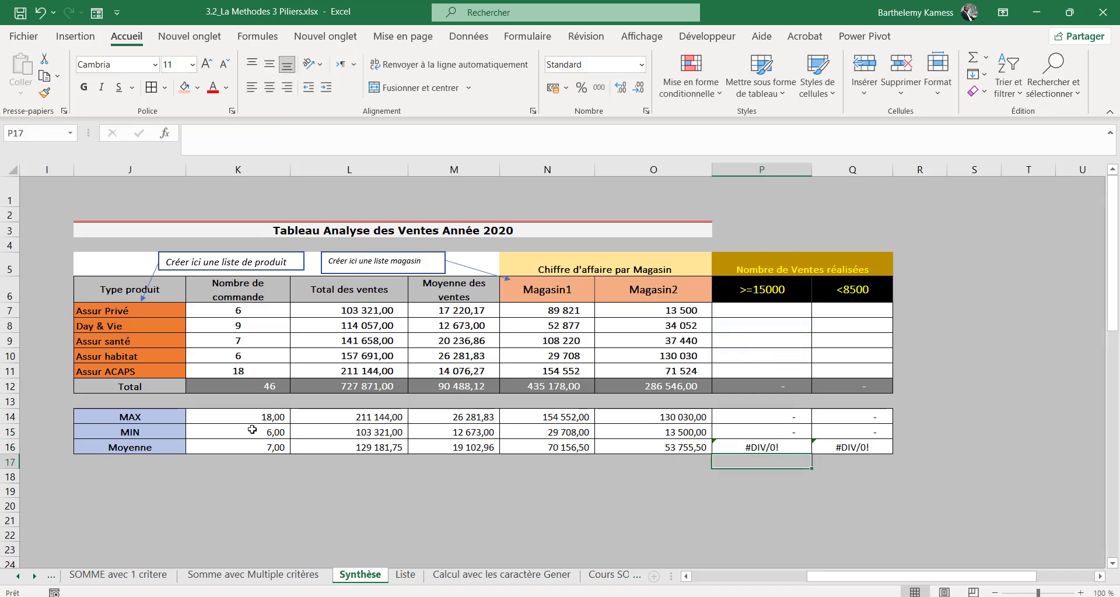
double_click(259, 444)
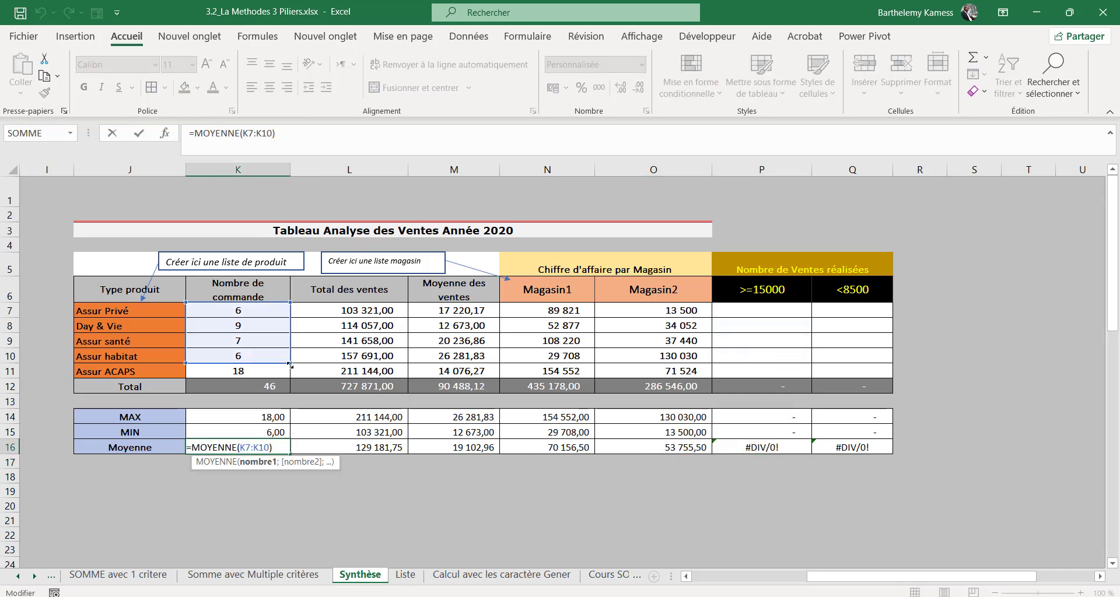
drag(290, 364, 294, 372)
key(Return)
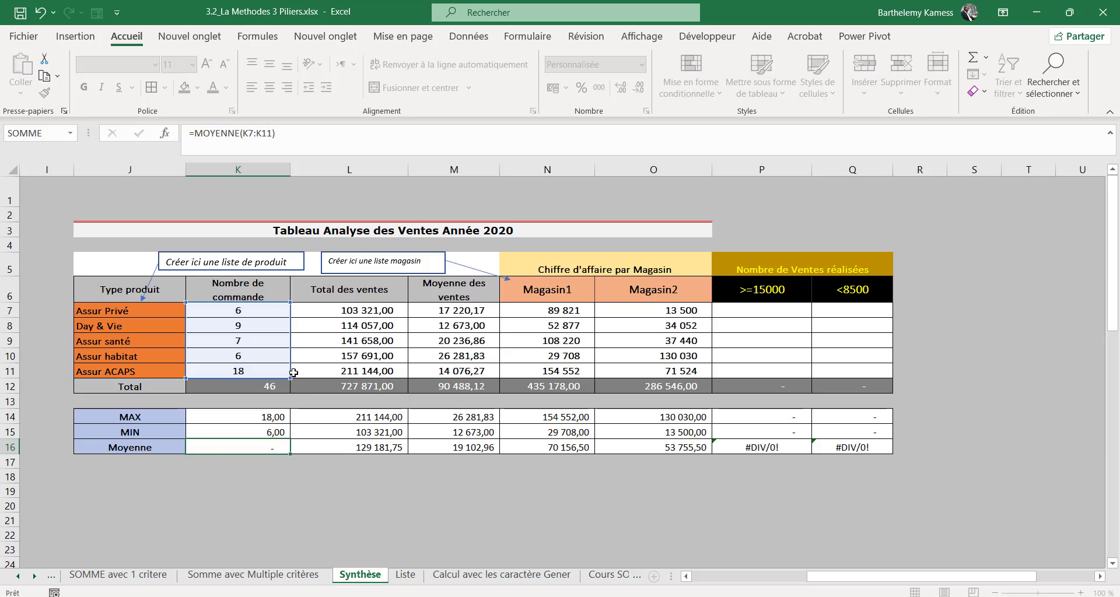
click(259, 435)
click(276, 449)
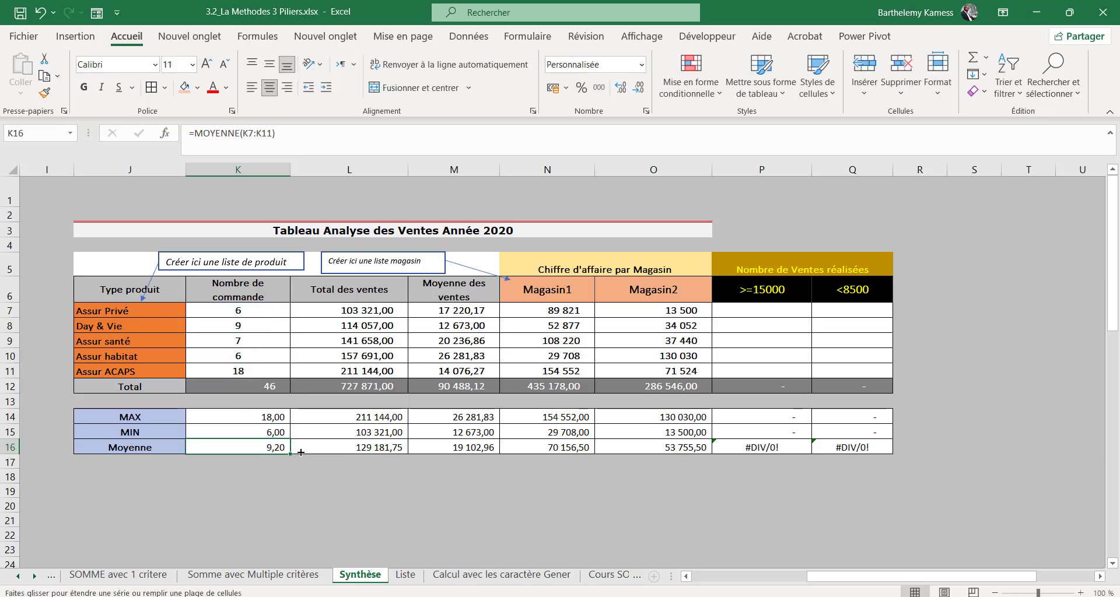
drag(301, 452, 868, 499)
click(359, 417)
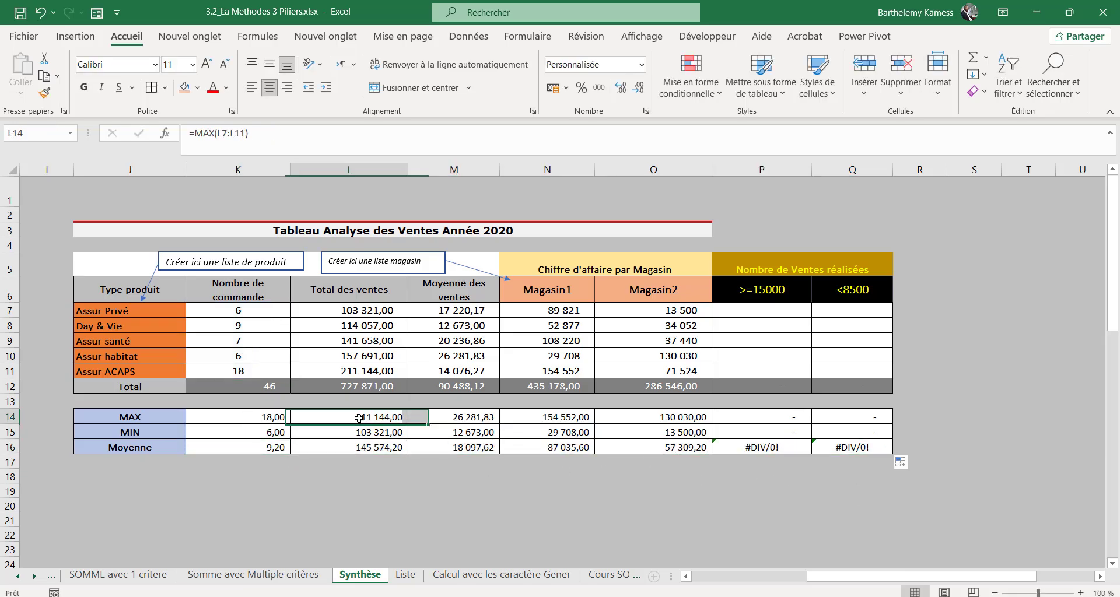
Add the prefix CA to the two threshold headers so P6 reads "CA >=15000" and Q6 reads "CA <8500".
click(734, 329)
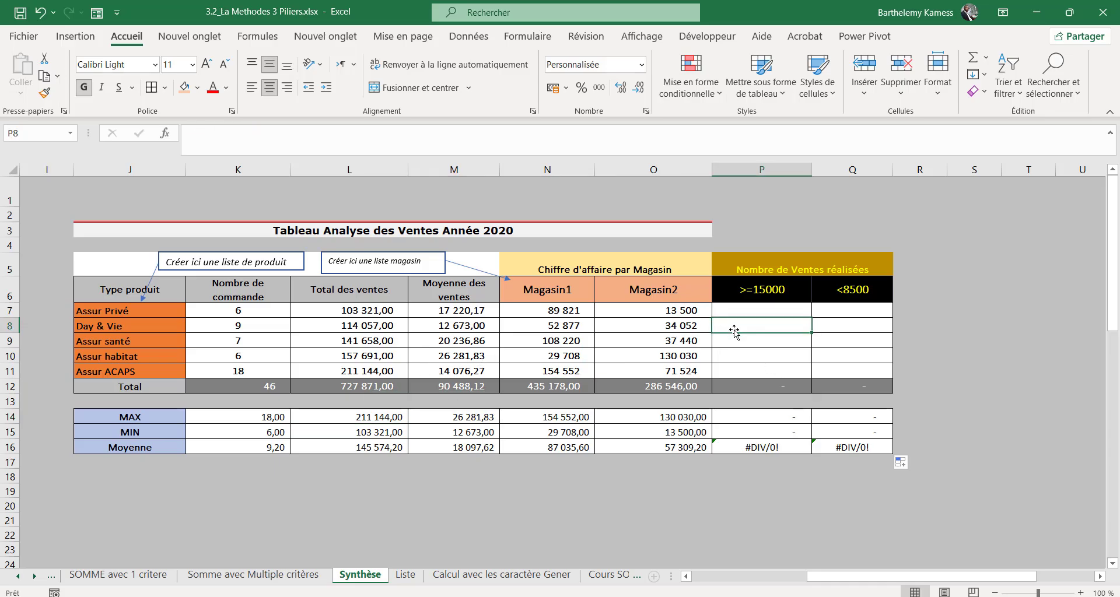
click(736, 308)
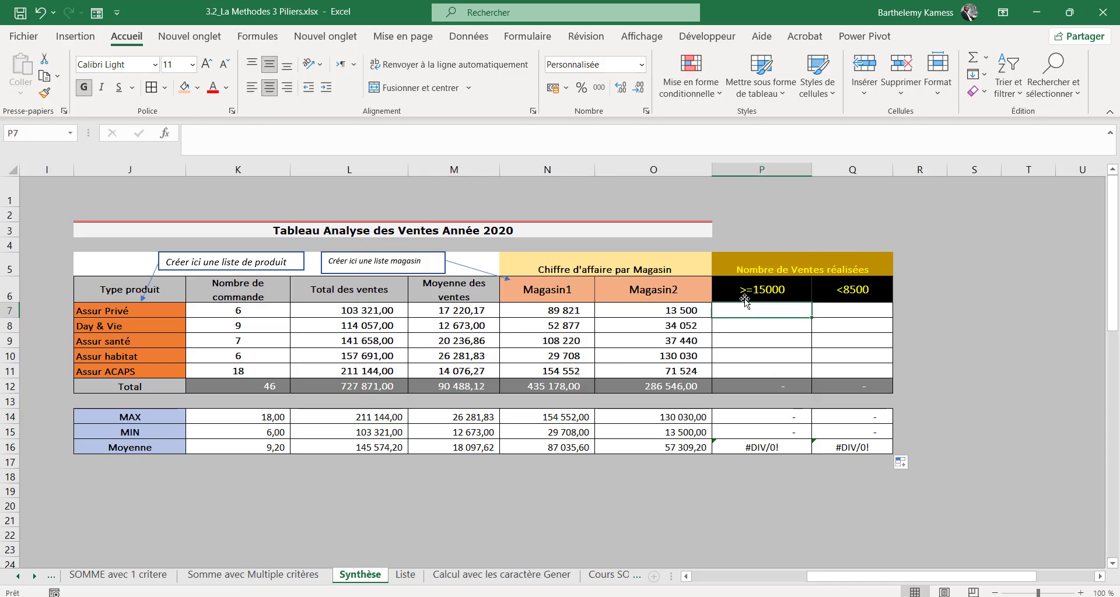
click(793, 286)
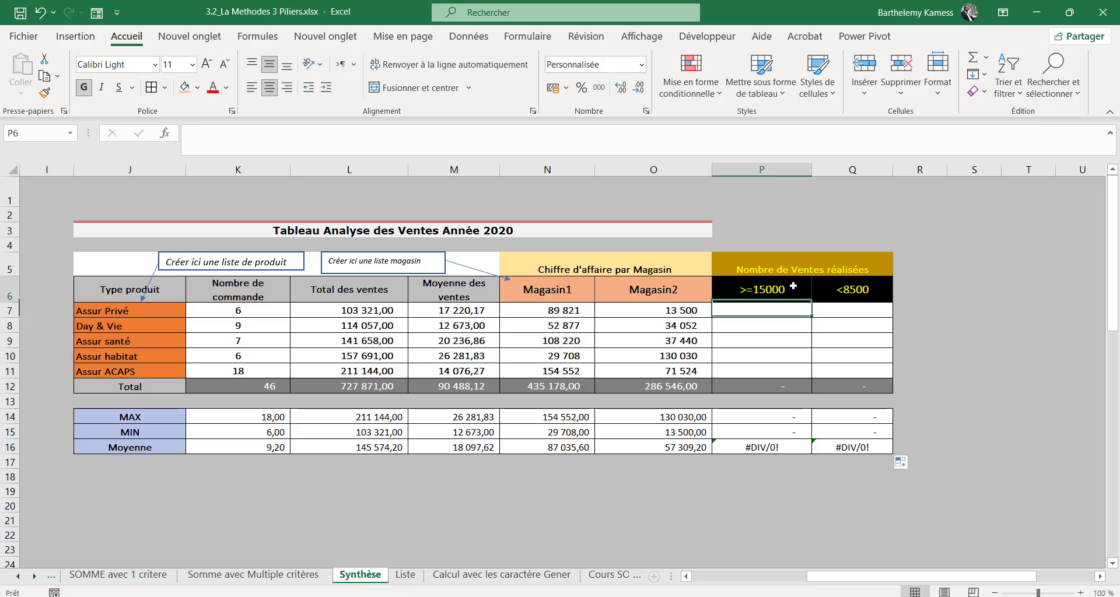
double_click(734, 289)
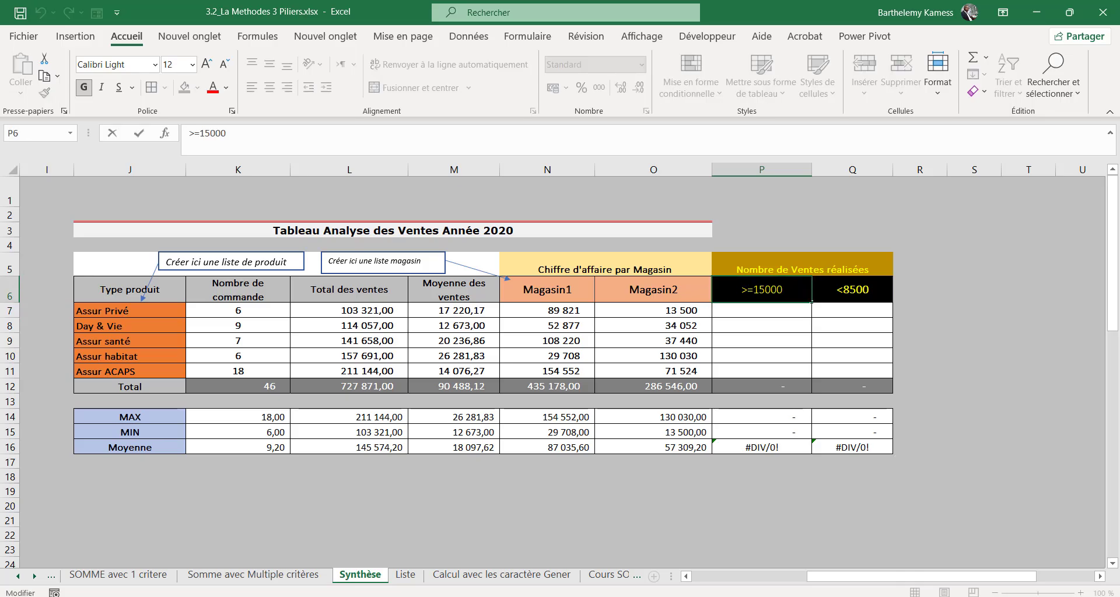
text(CA)
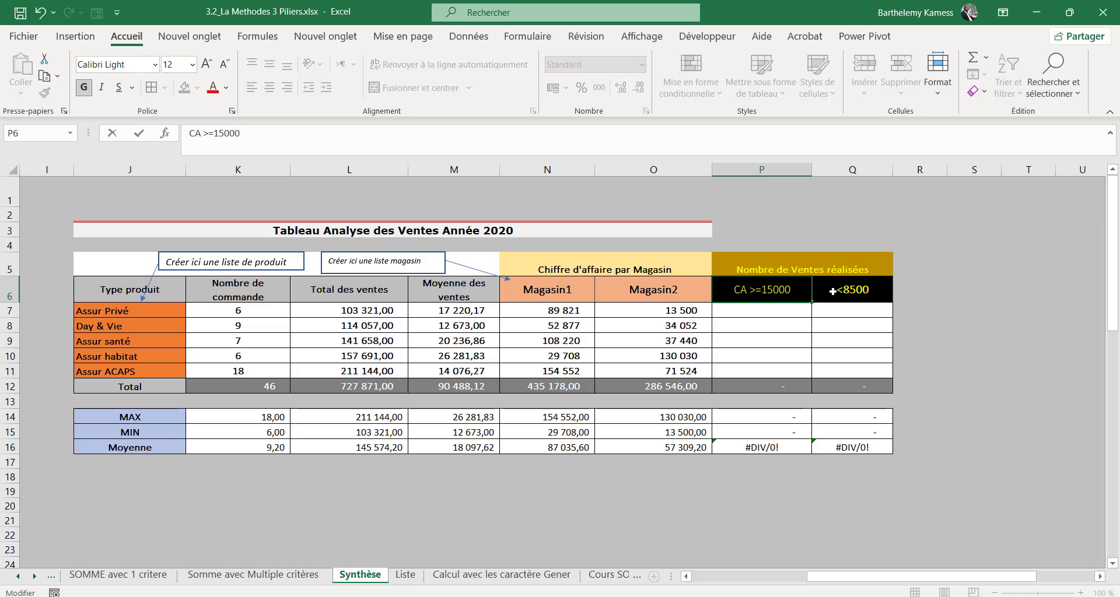
click(832, 291)
double_click(832, 290)
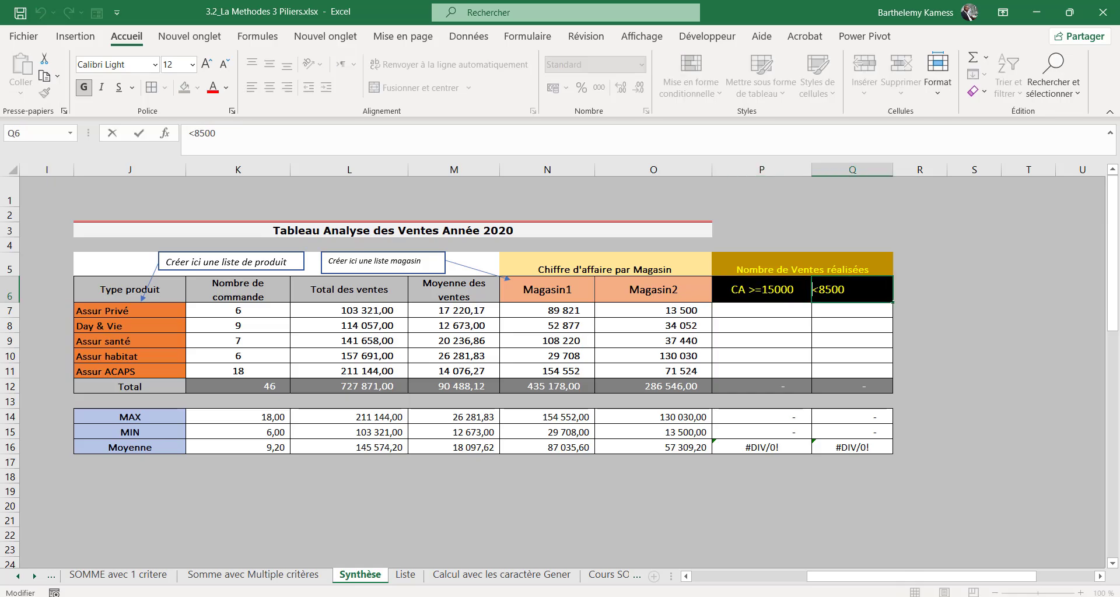
text(CA)
click(762, 326)
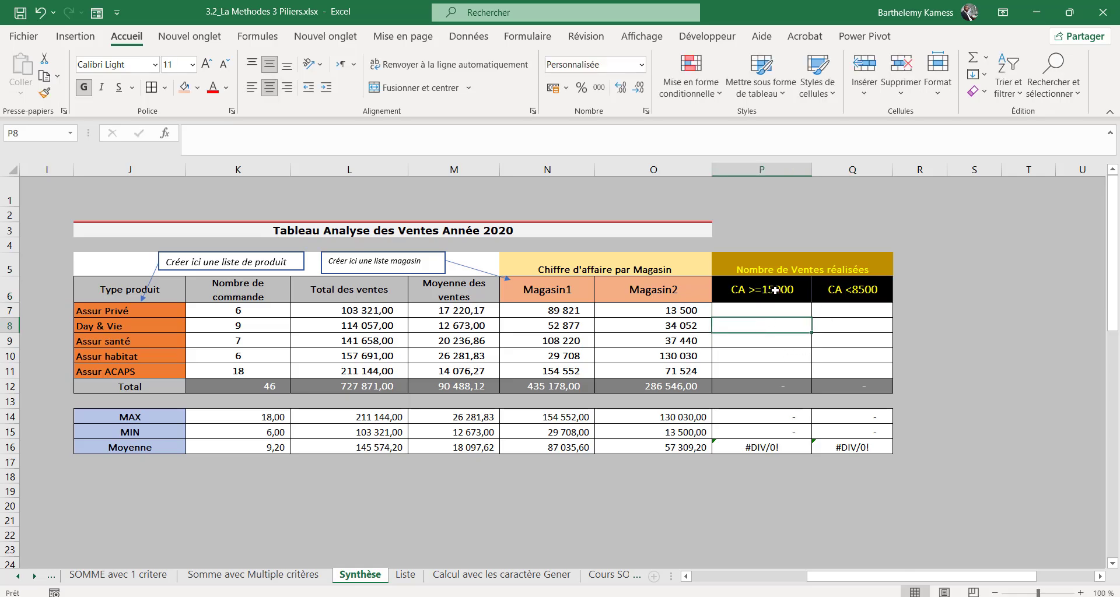
double_click(775, 290)
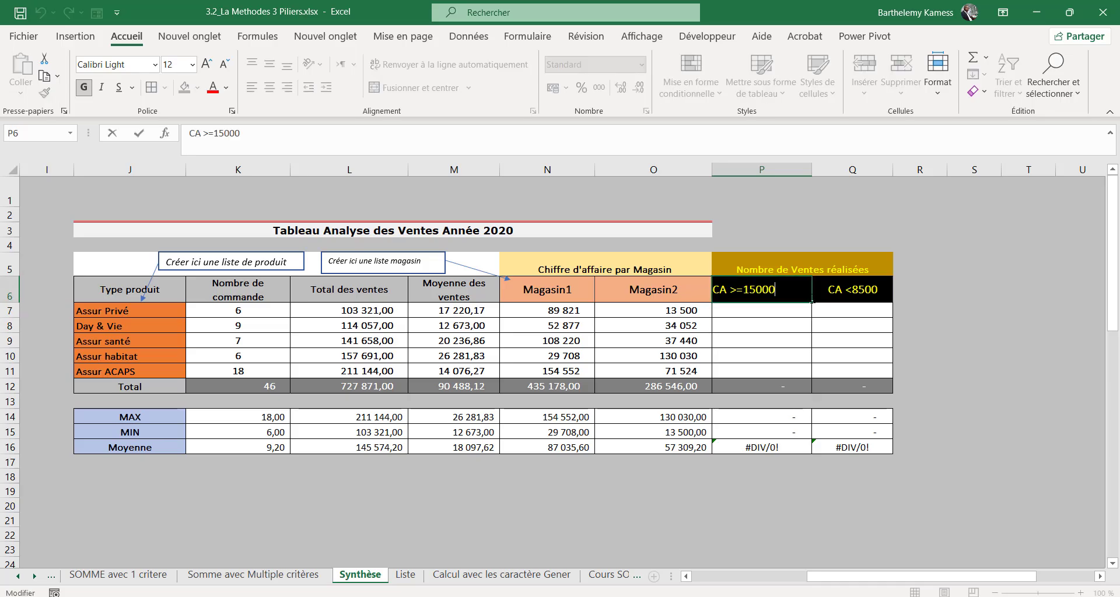
click(846, 294)
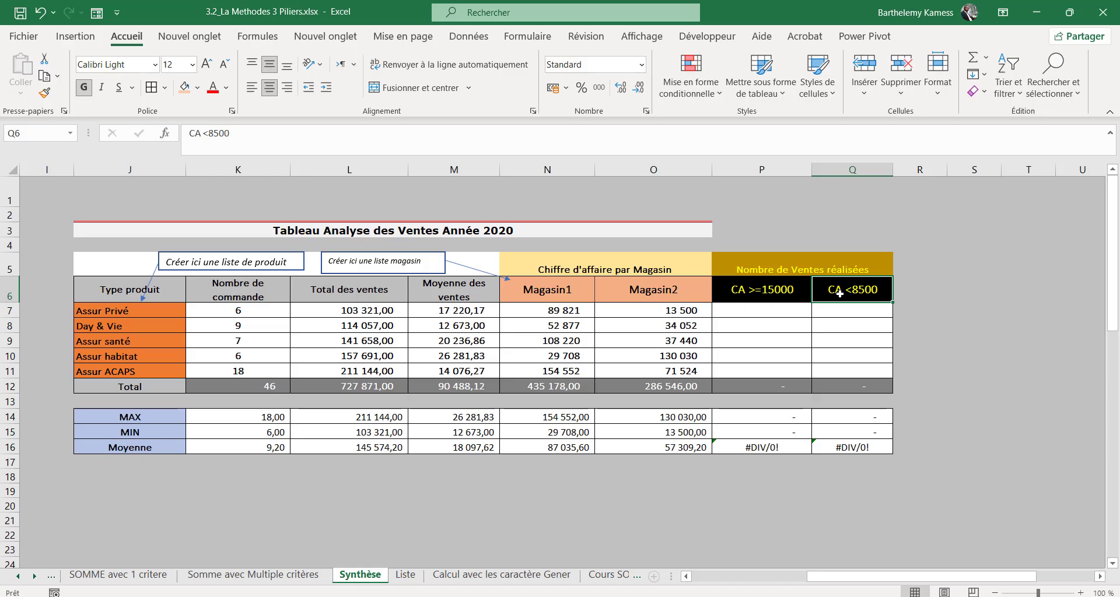
click(770, 308)
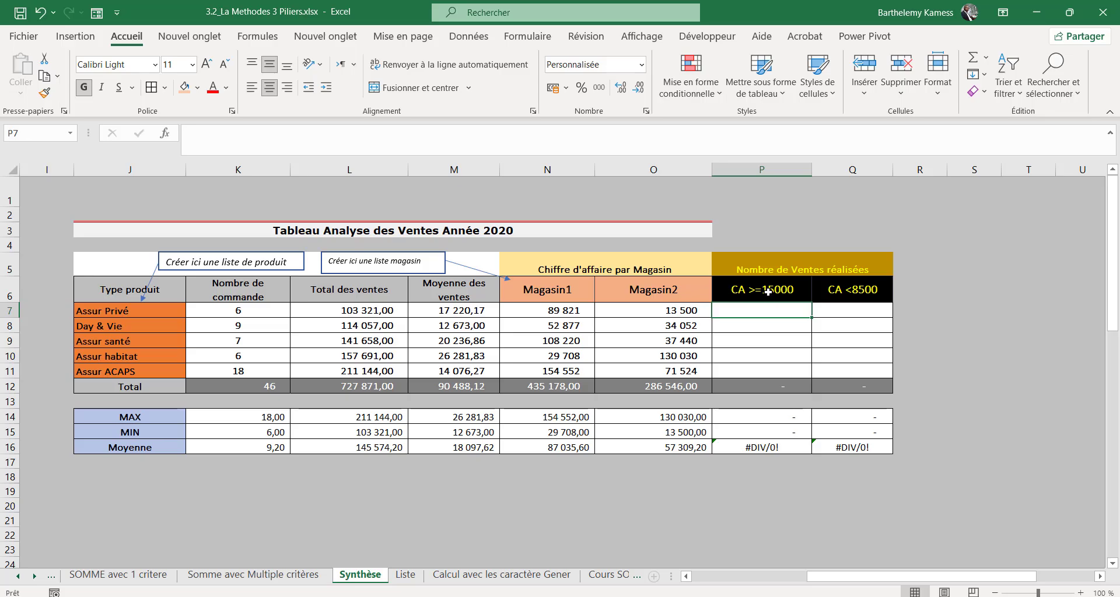
text(+N)
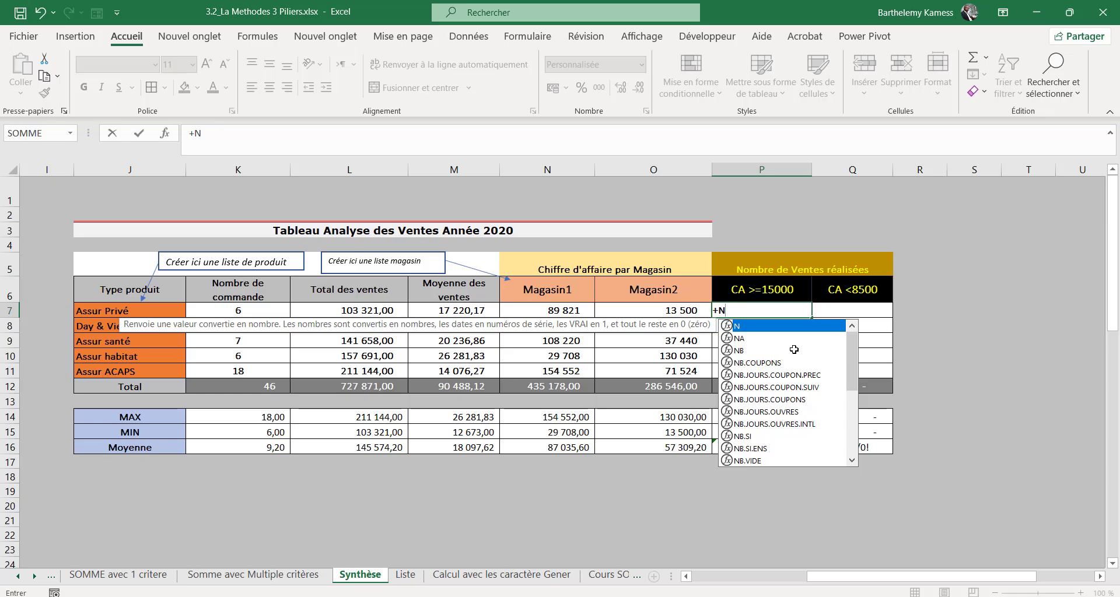
key(BackSpace)
key(BackSpace)
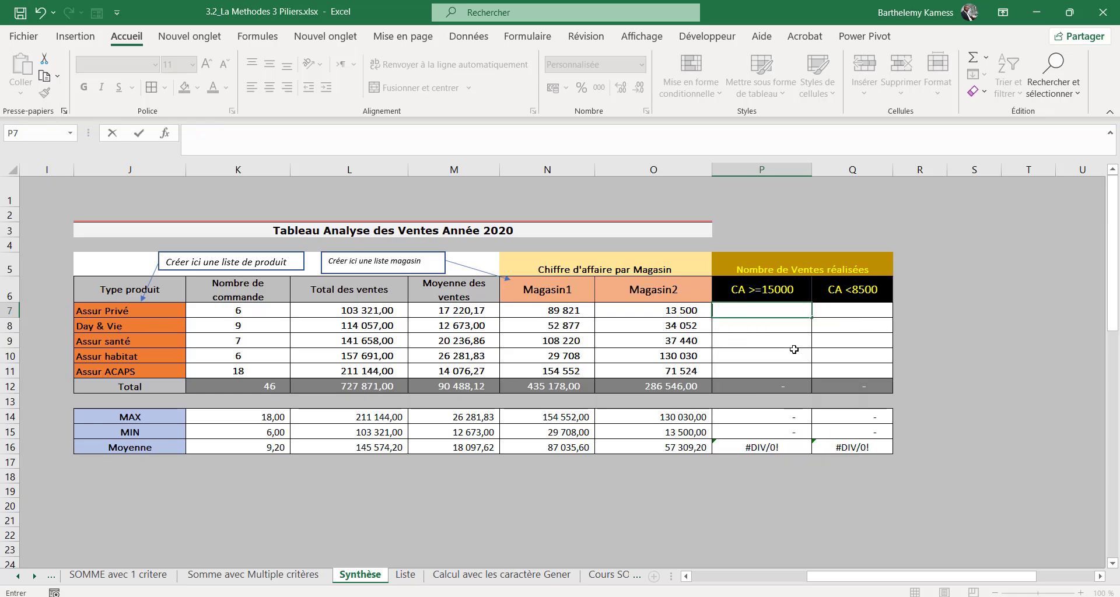
click(783, 290)
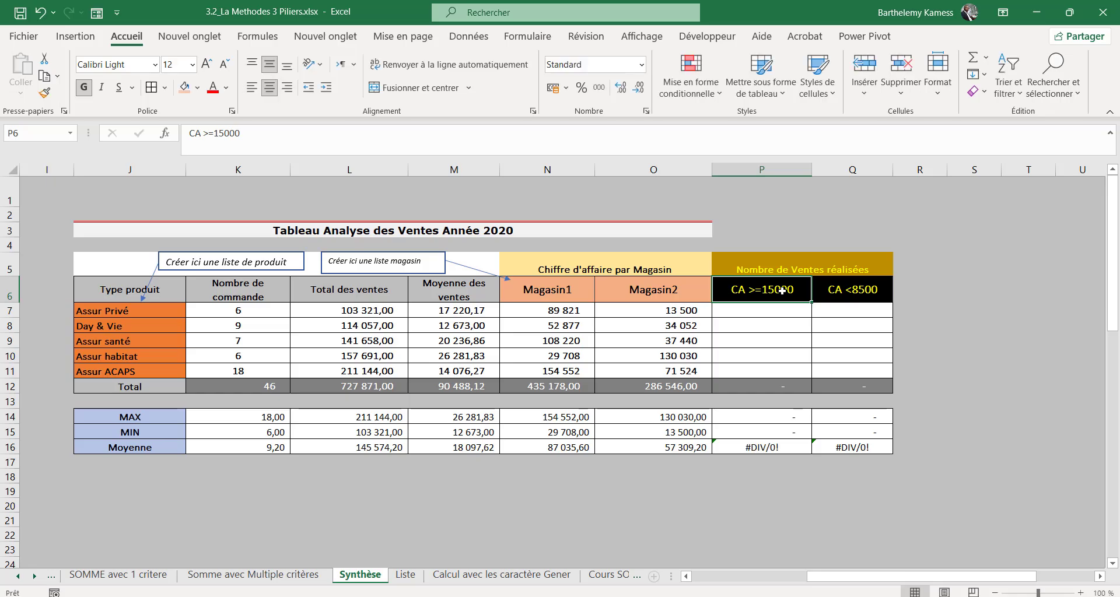
click(106, 312)
Start an NB.SI.ENS formula in cell P7, the Assur Privé row of the CA >=15000 column.
click(771, 315)
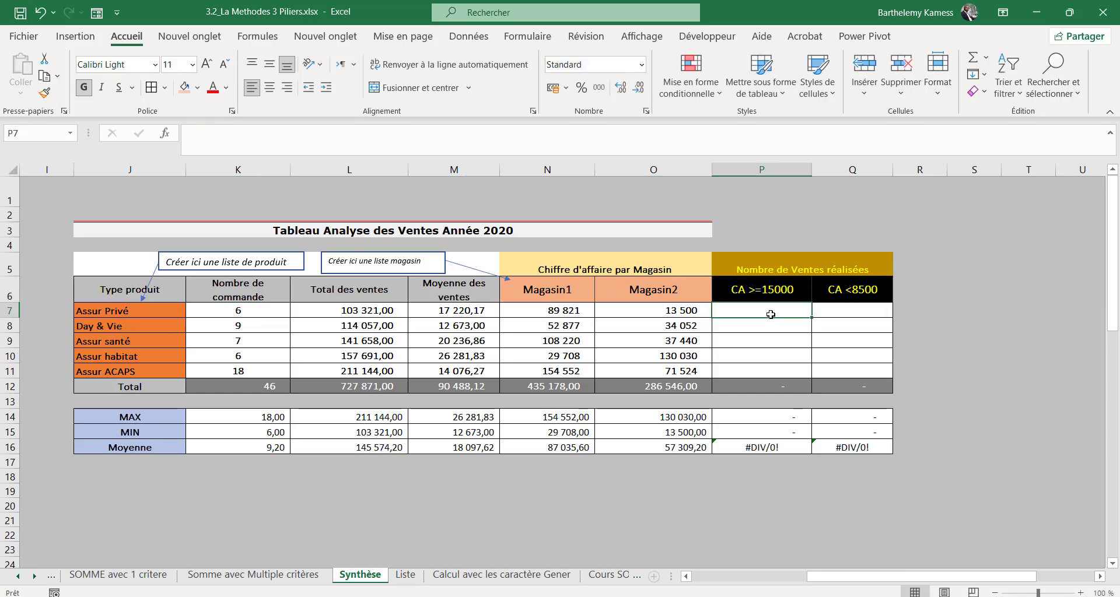
text(+N)
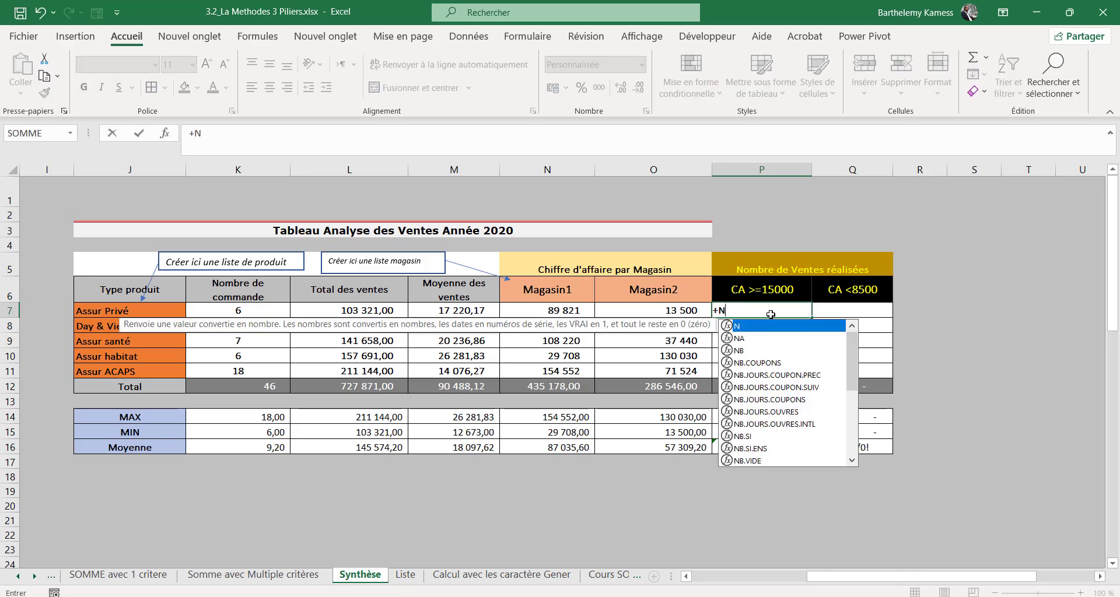
key(Down)
key(Down)
key(Down)
key(Down)
key(Down)
key(Down)
key(Down)
key(Down)
key(Down)
key(Down)
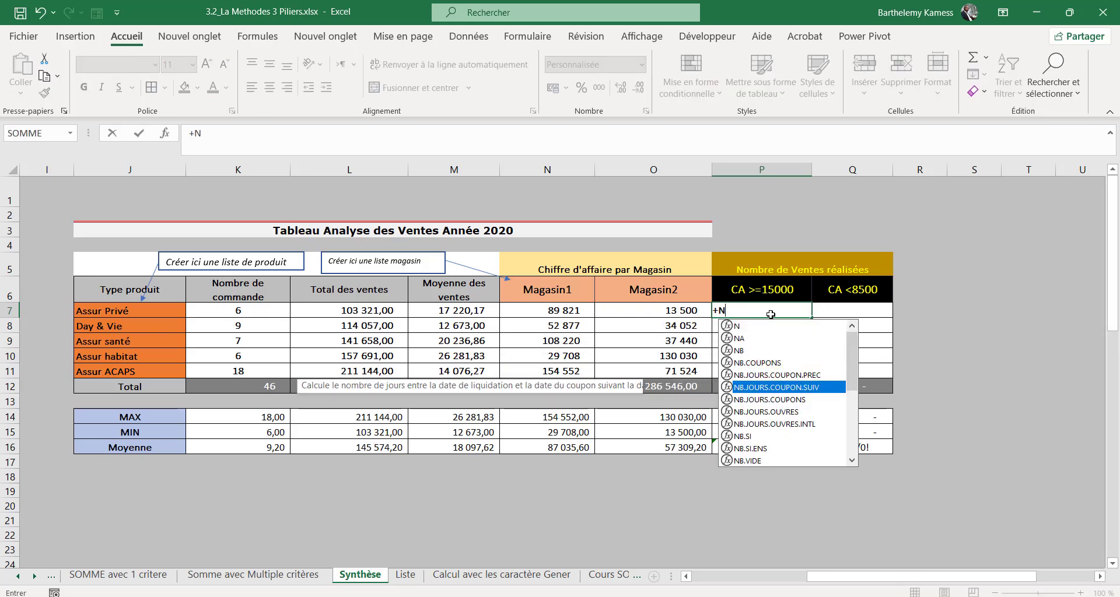
key(Tab)
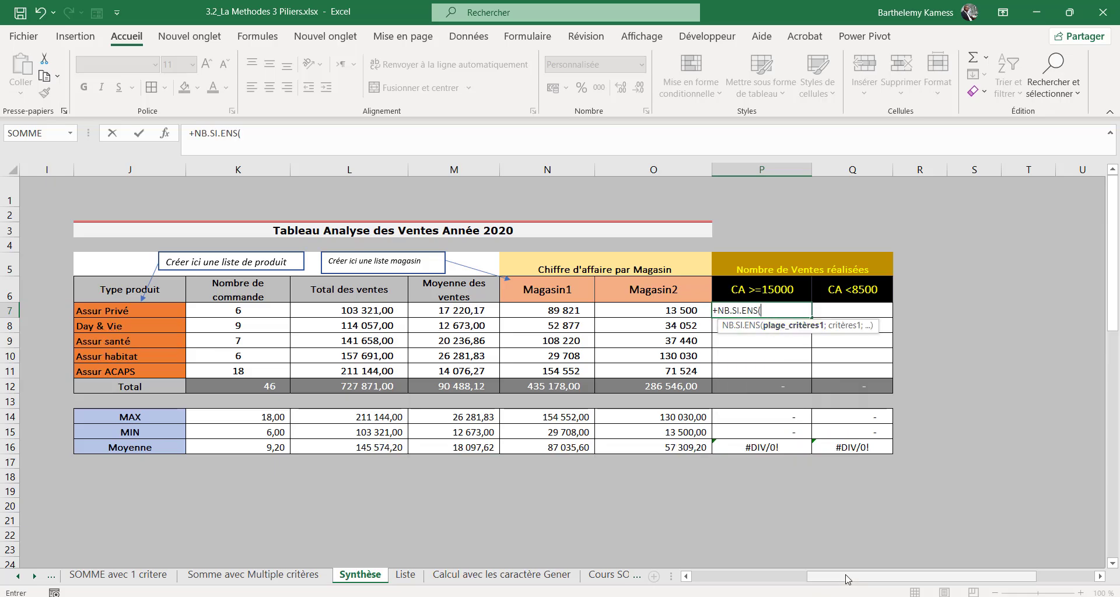
Give the P7 formula its first condition: the absolute product type range $C$2:$C$47 with J7 as the criterion.
drag(843, 578, 728, 578)
click(214, 216)
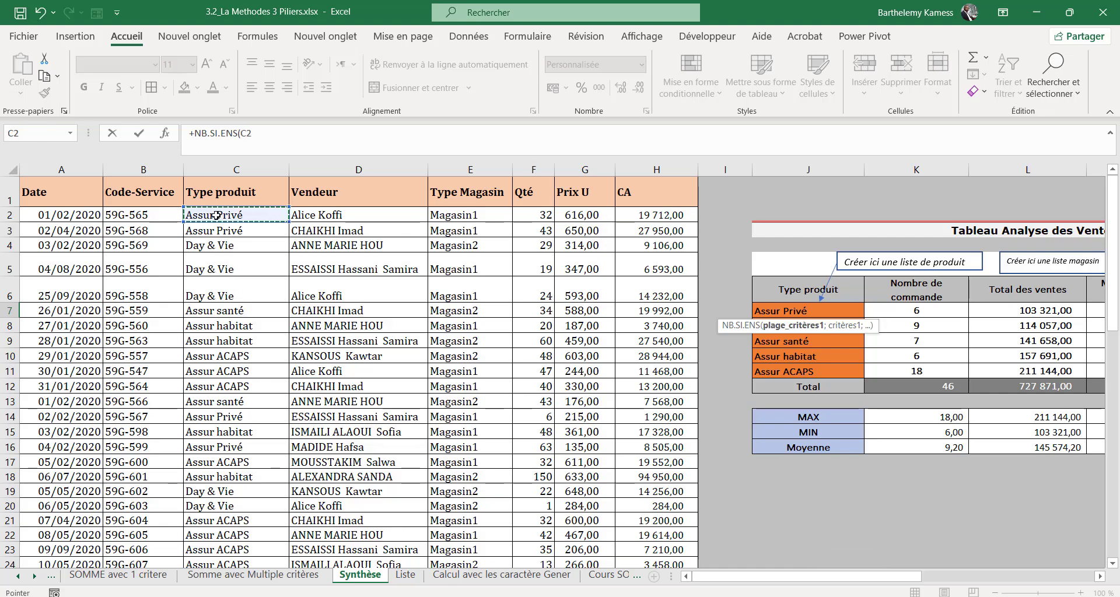
drag(216, 216, 251, 548)
drag(241, 133, 293, 128)
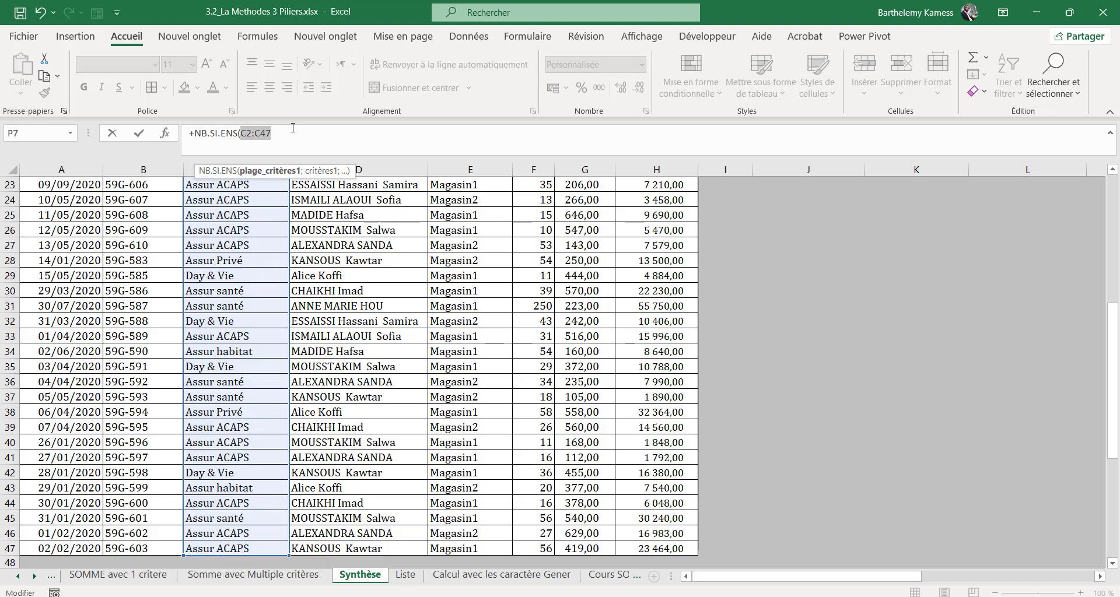
key(F4)
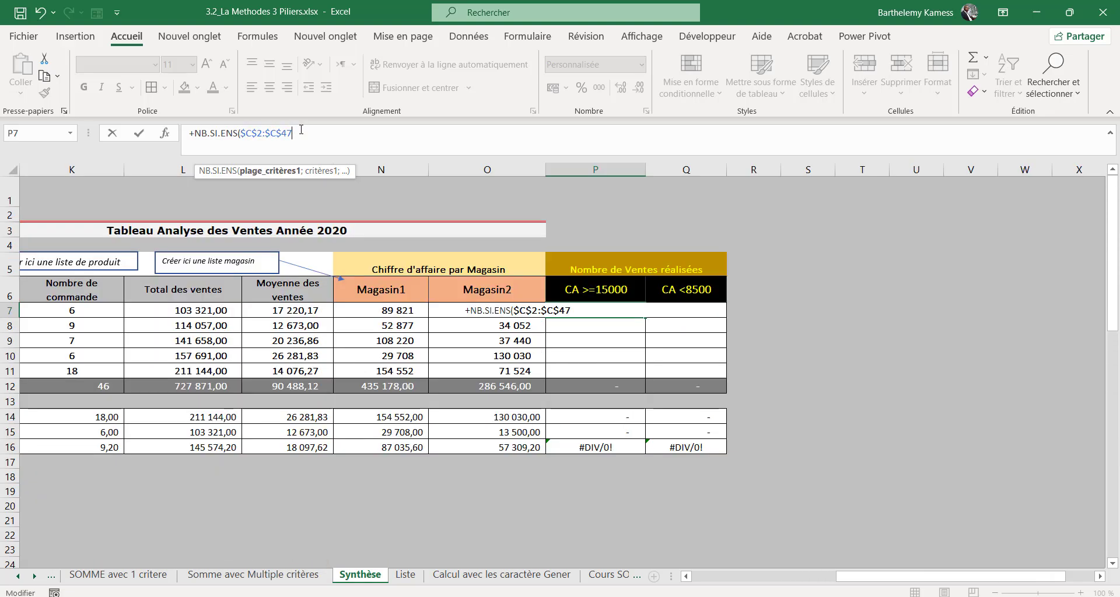
text(;)
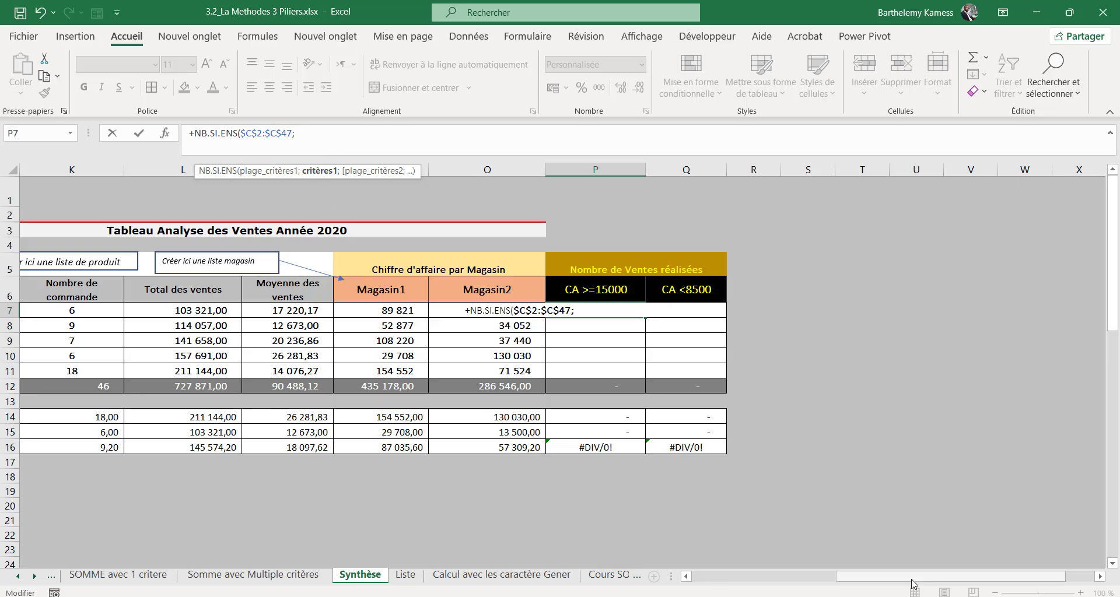
drag(910, 578, 692, 576)
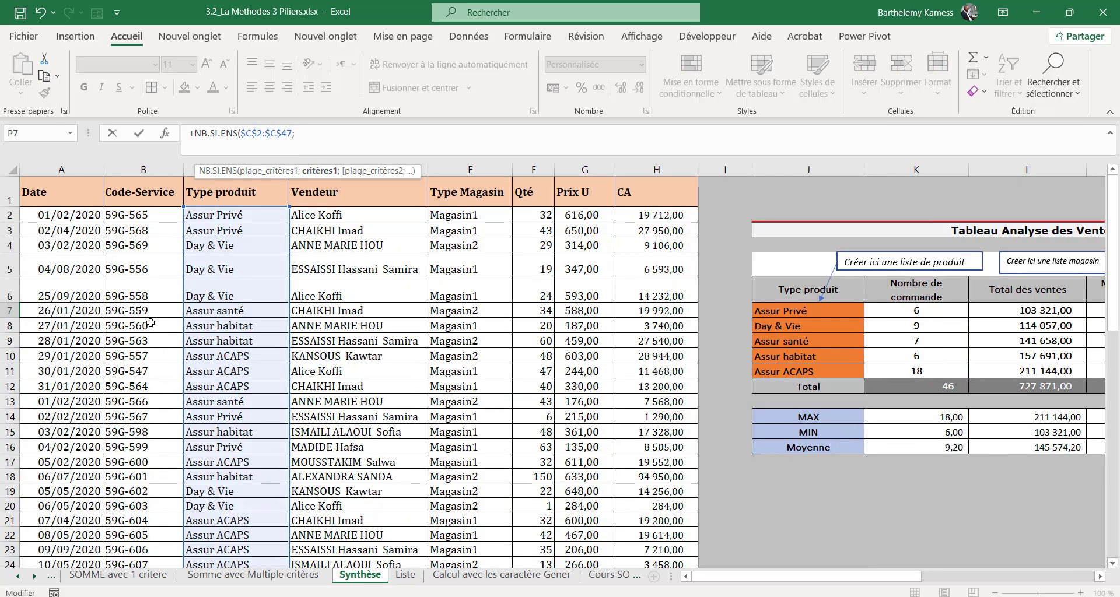
click(805, 309)
text(;)
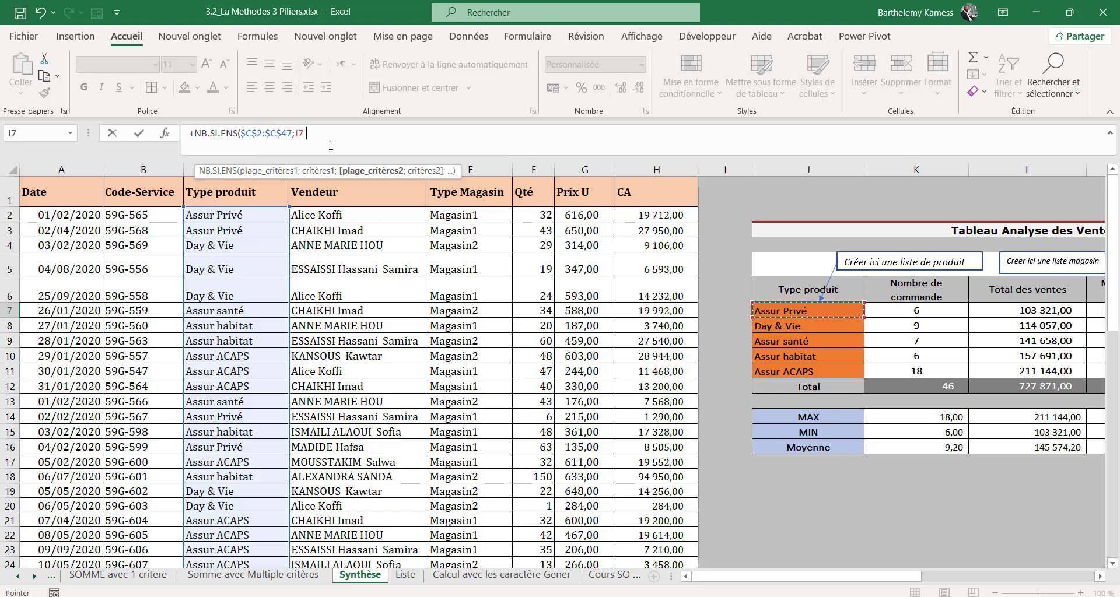
Complete the P7 formula with the absolute CA range $H$2:$H$47 and the criterion ">=15000", and enter it.
mouse_move(728, 583)
mouse_down()
mouse_move(814, 583)
mouse_move(726, 583)
mouse_up()
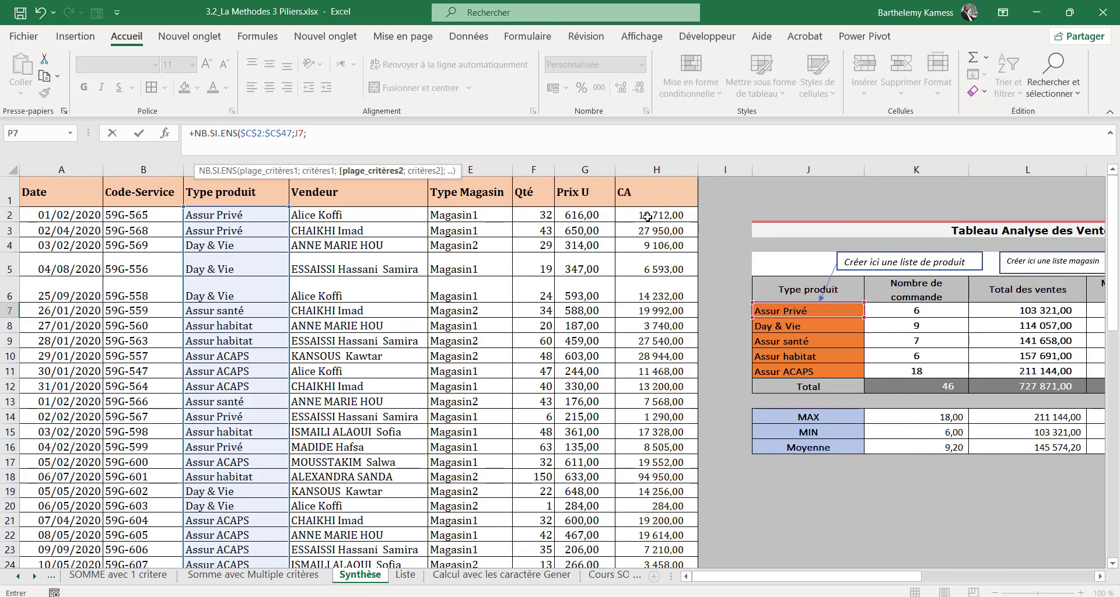
click(648, 217)
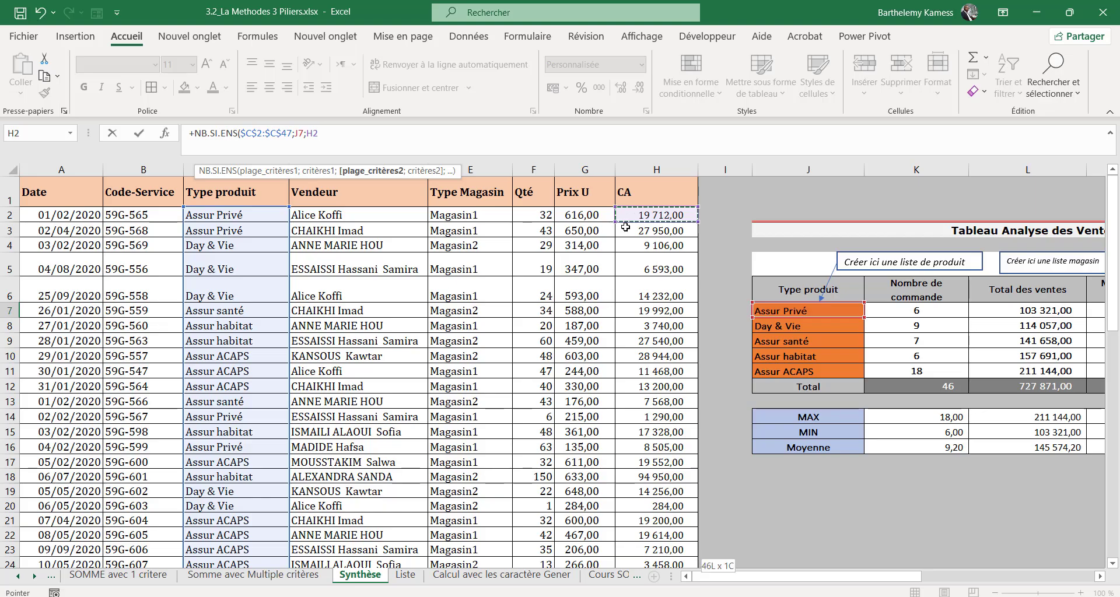
key(ctrl+shift+Down)
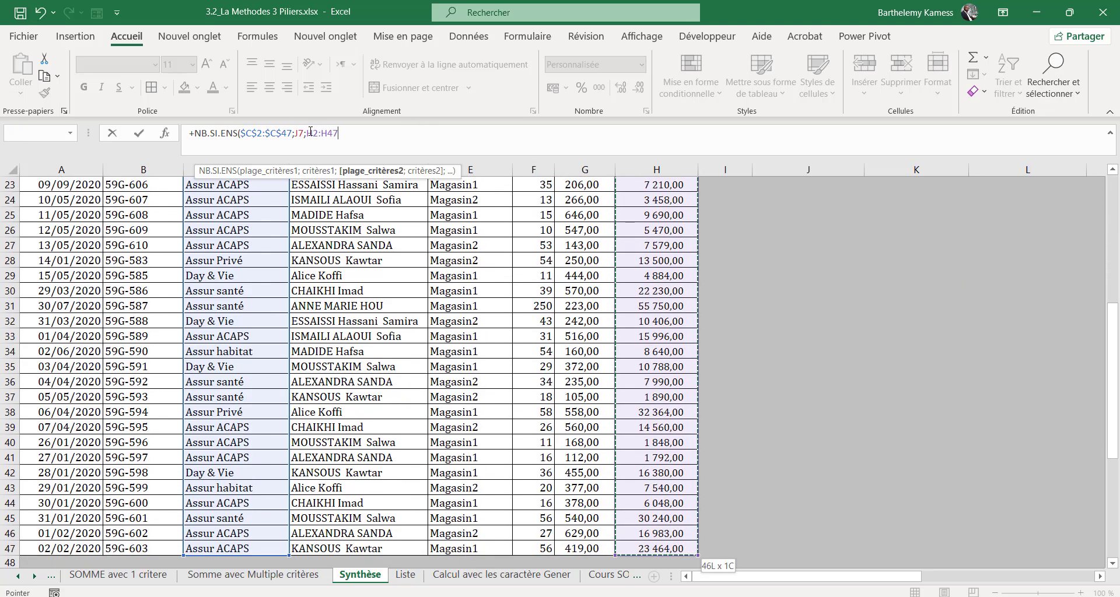
drag(307, 133, 362, 129)
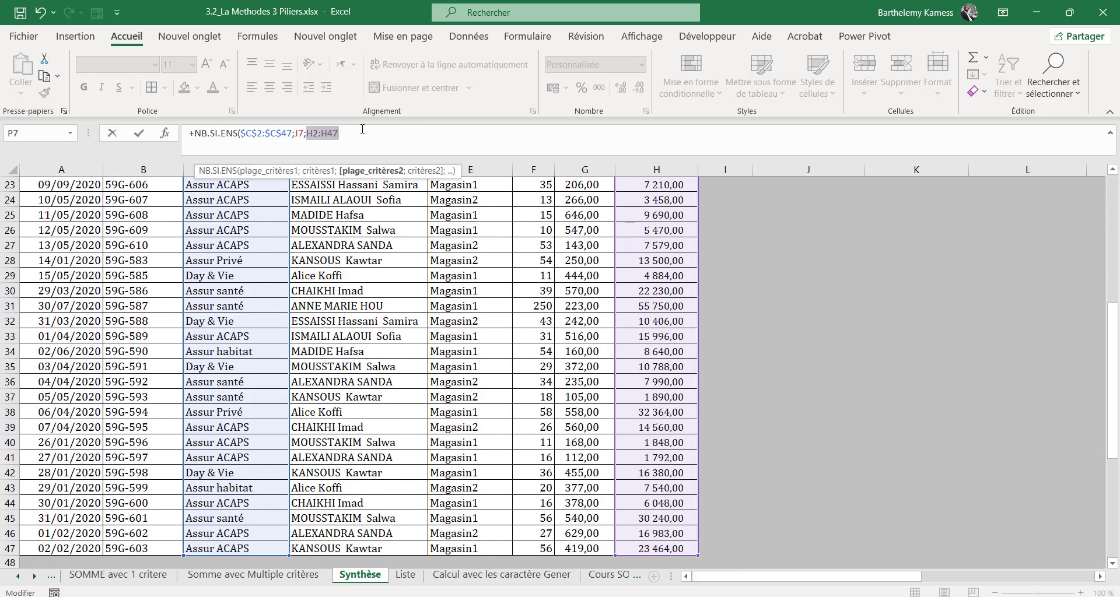
key(F4)
text(;">)
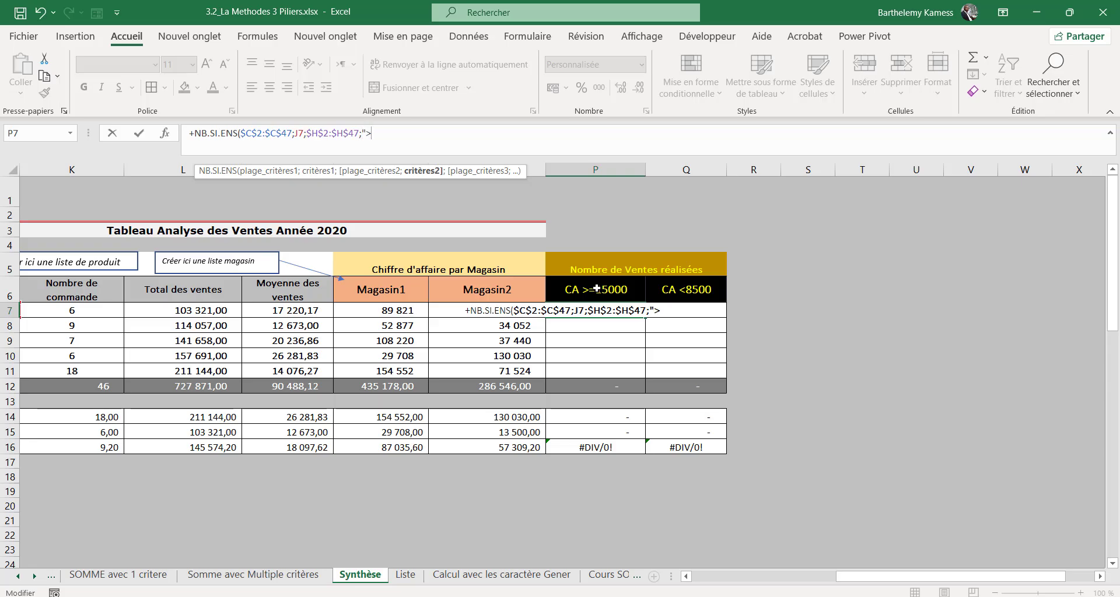
text(=15000"))
key(Return)
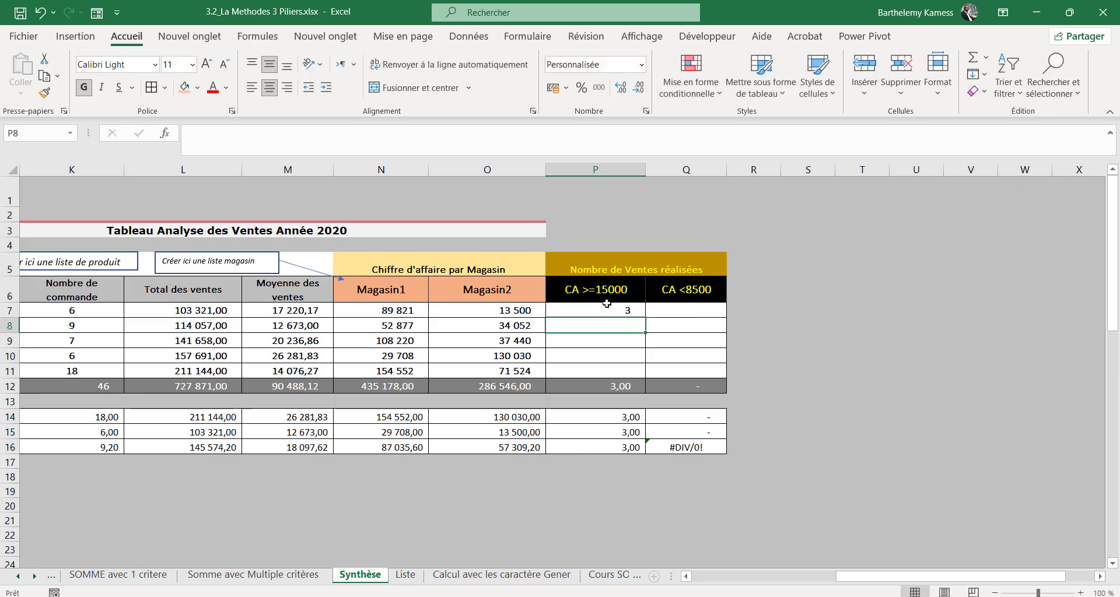
Copy the P7 count formula down the CA >=15000 column through P11 and check the formula in the Assur habitat row.
click(609, 310)
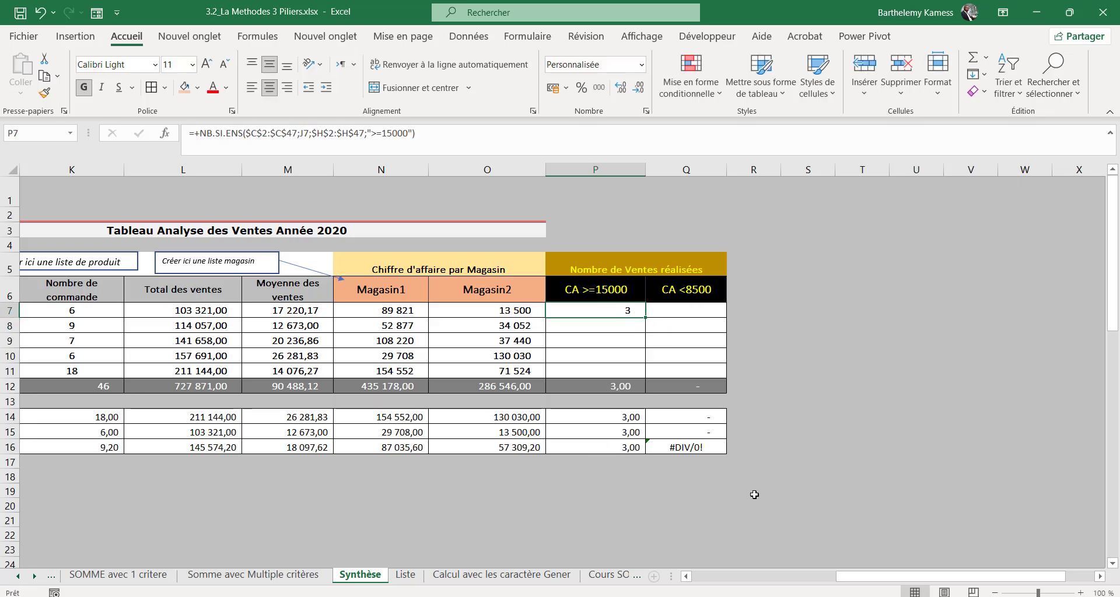
drag(844, 578, 787, 578)
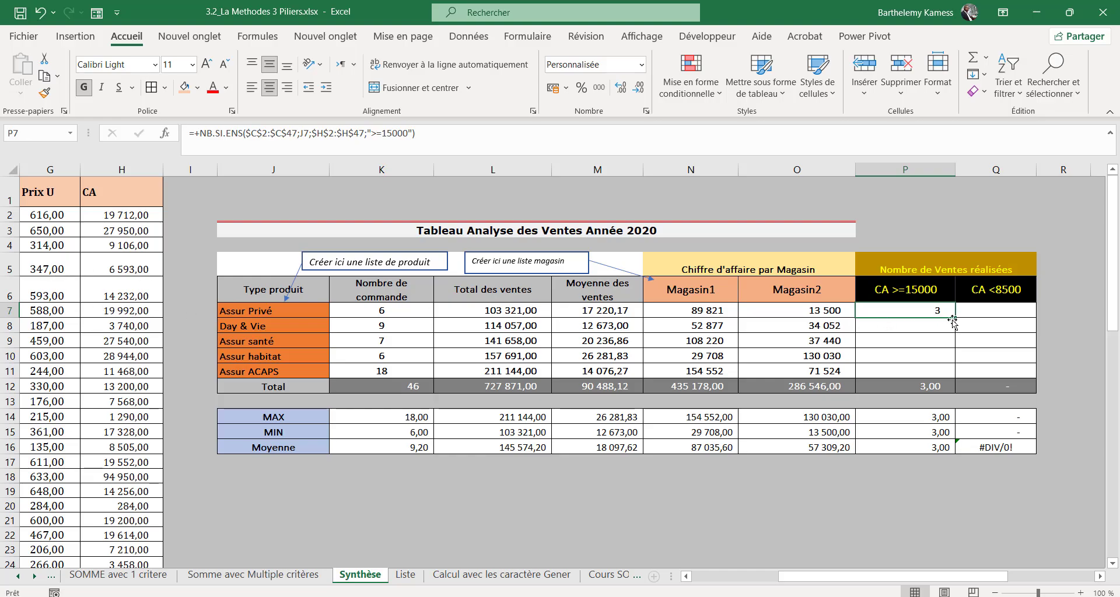
drag(957, 351, 957, 374)
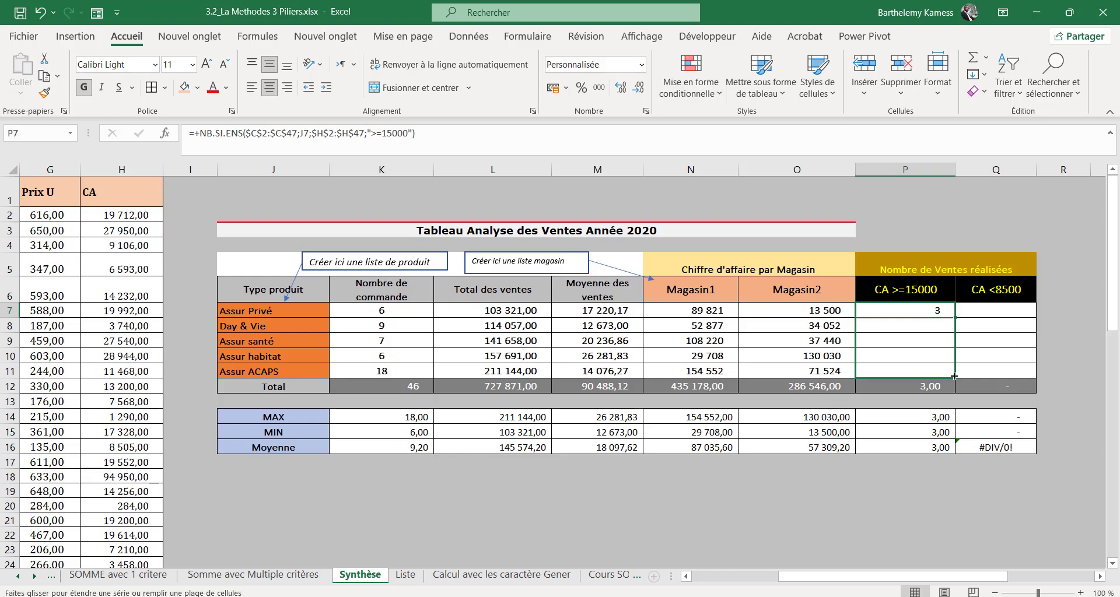
double_click(930, 356)
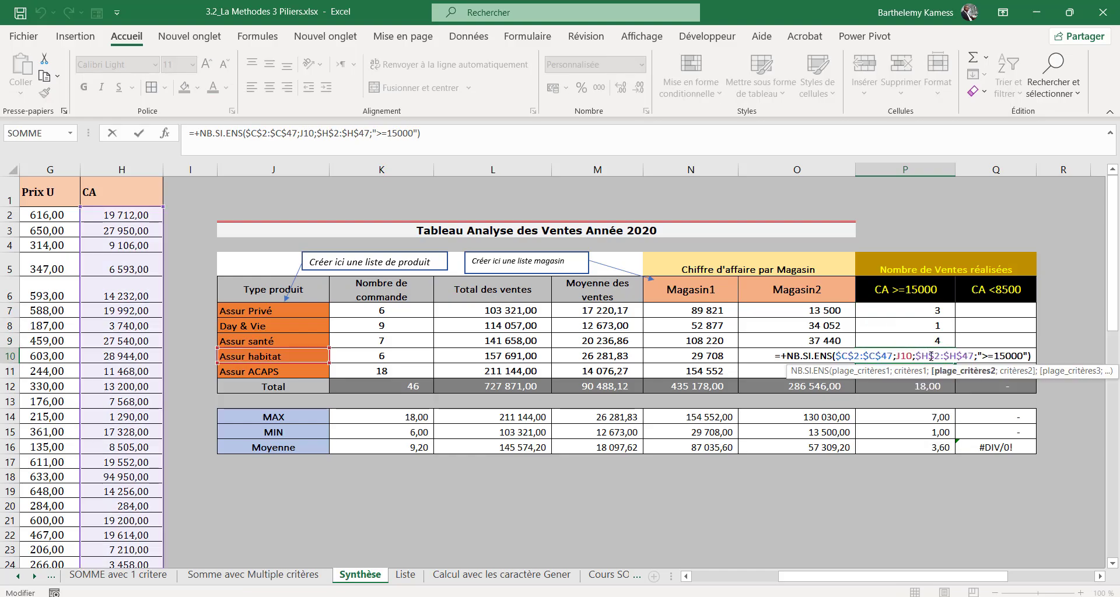
key(Escape)
Copy the P7 formula across into Q7, the Assur Privé row of the CA <8500 column, and inspect its references.
click(930, 311)
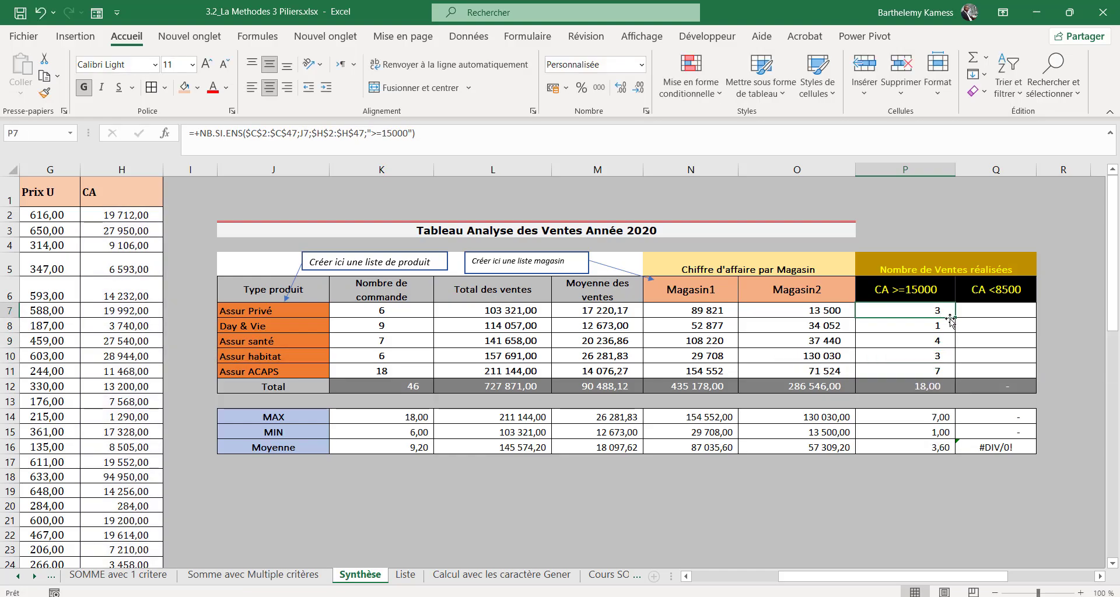
drag(958, 318, 1000, 315)
double_click(996, 310)
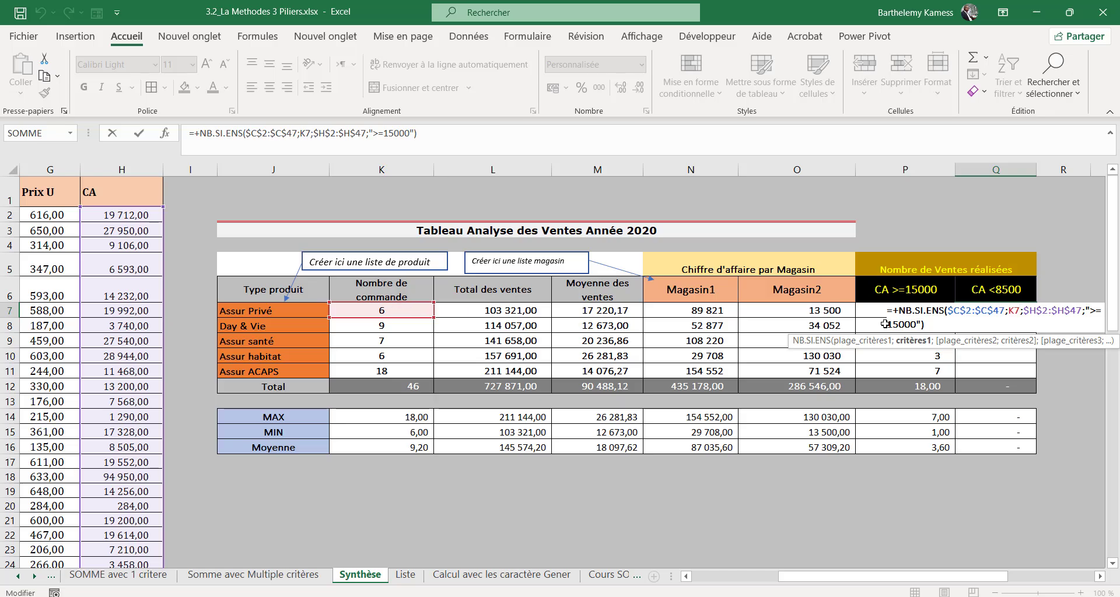
key(Escape)
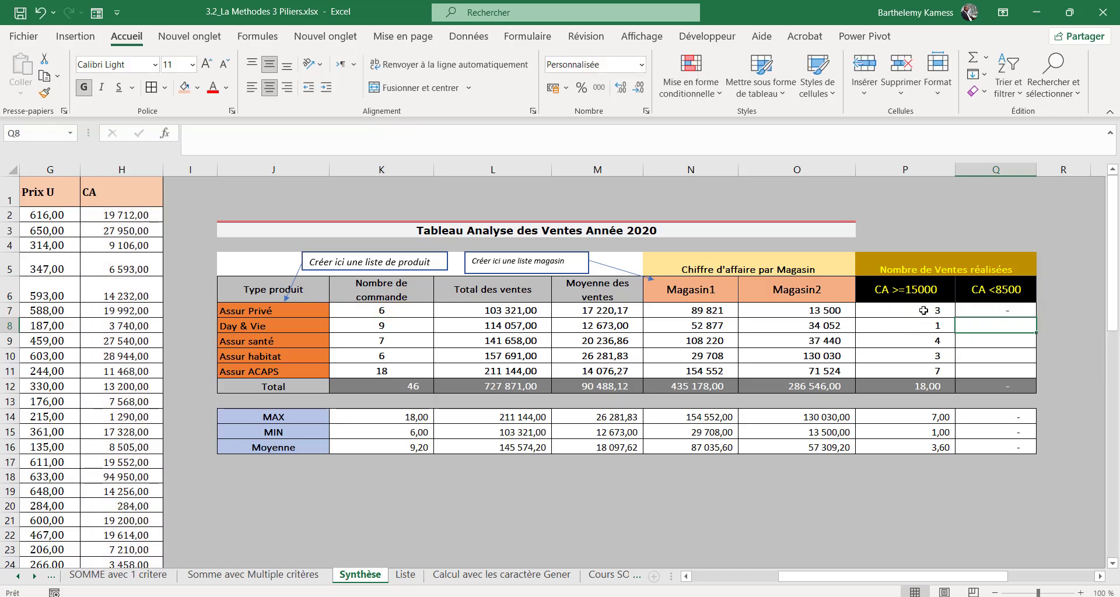
Correct the product criterion in the Q7 formula to $J7, with the column locked, and enter the formula.
double_click(980, 311)
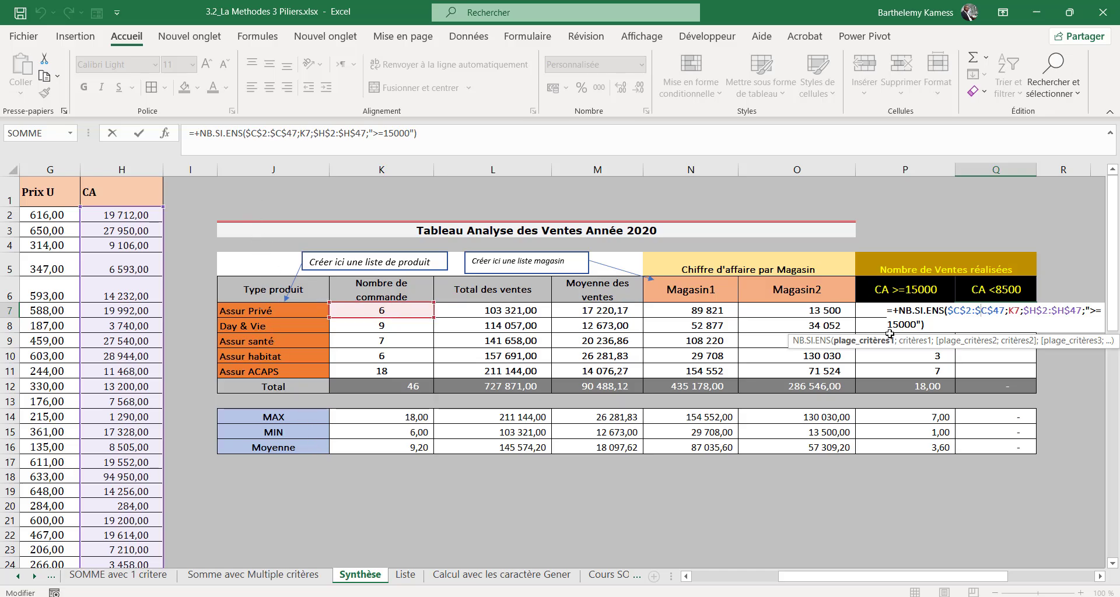
drag(397, 318, 320, 317)
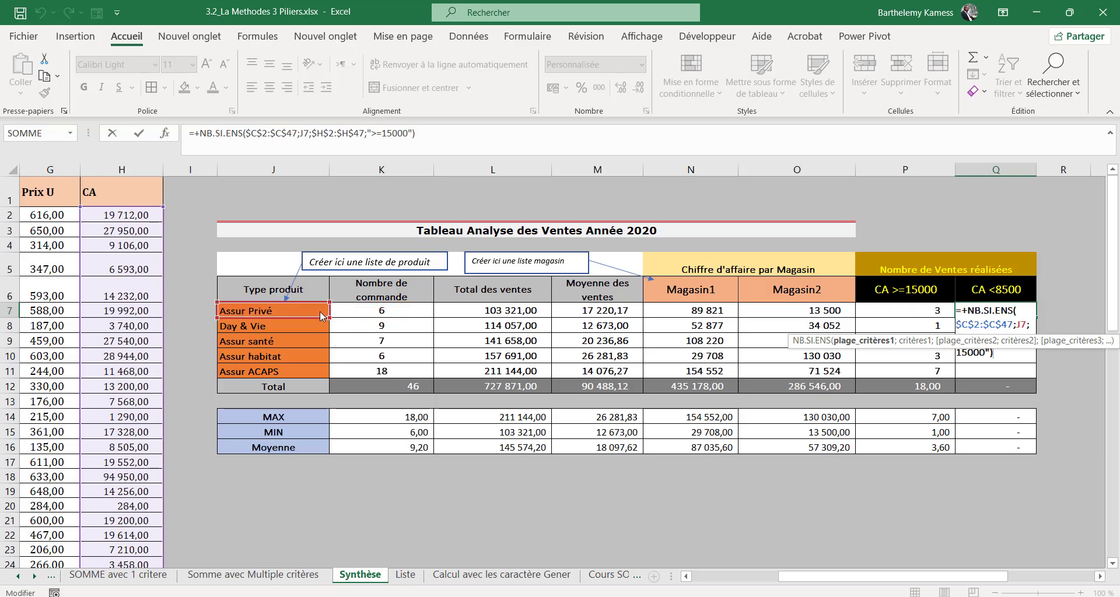
click(1018, 326)
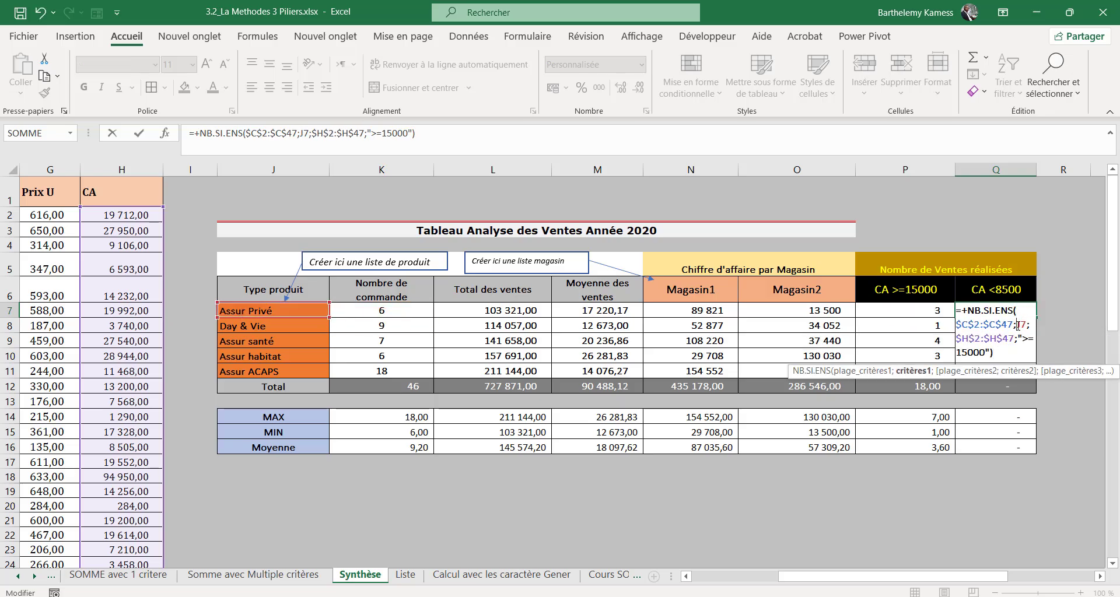
text($)
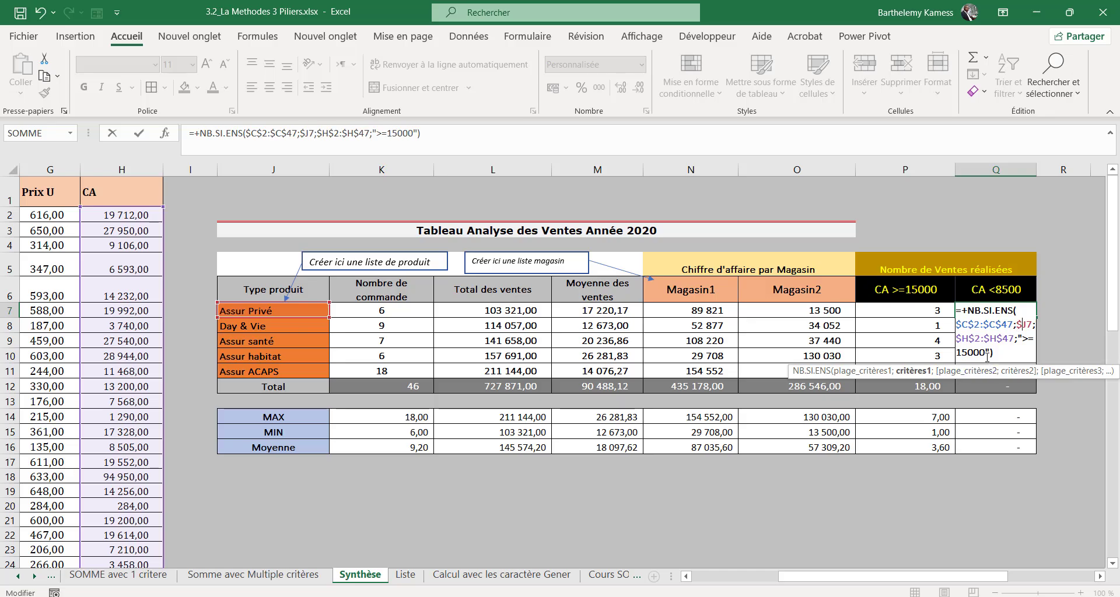
key(Return)
Copy the Q7 formula down the CA <8500 column through Q11 and check one of the copied formulas.
click(984, 309)
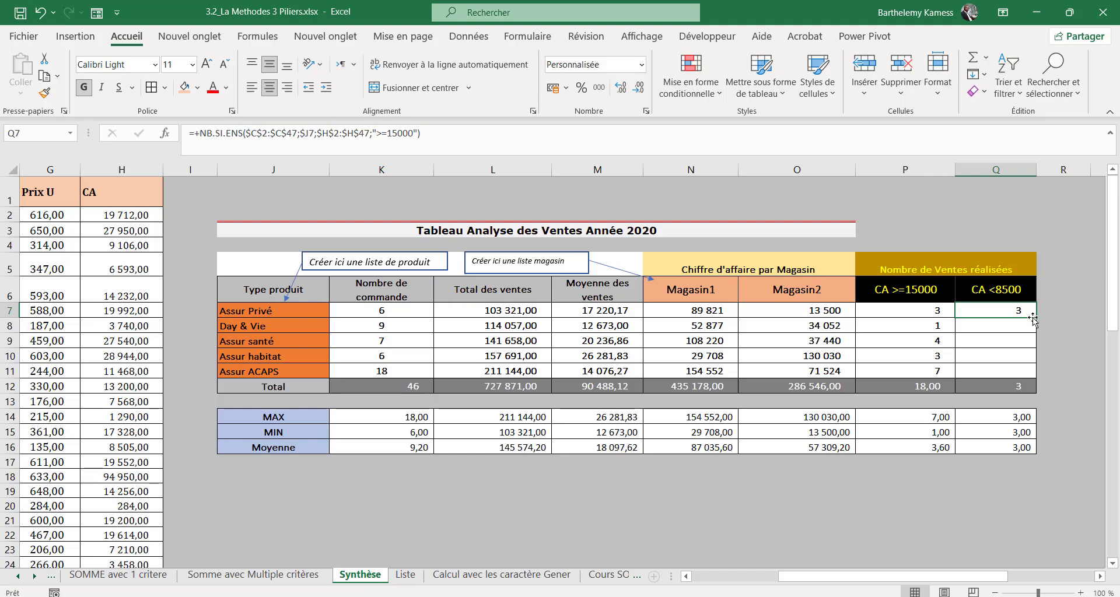
drag(1033, 319, 1031, 376)
click(1000, 343)
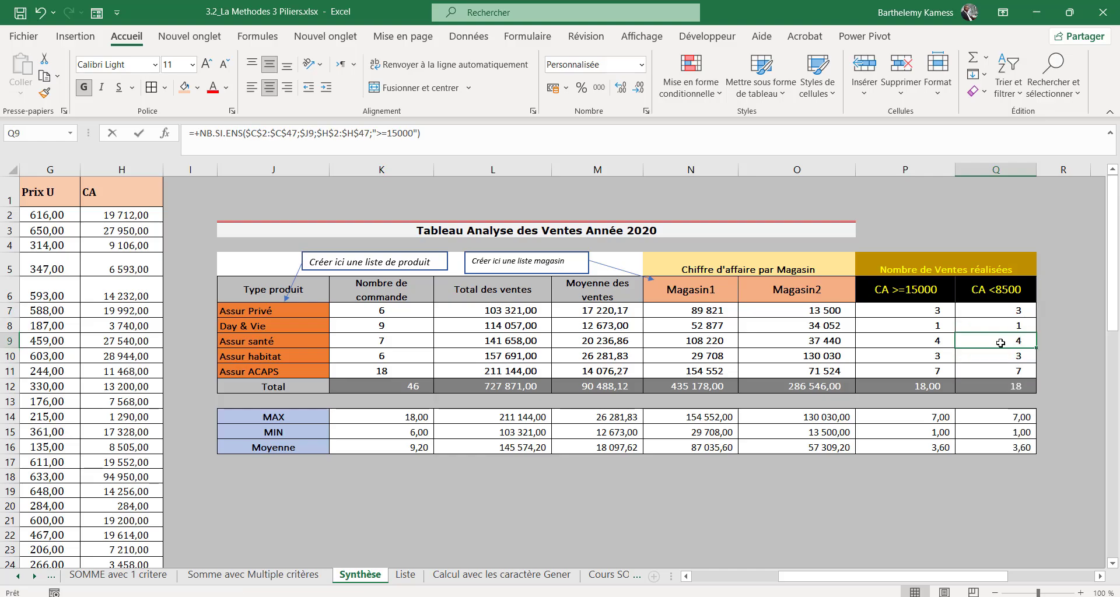
double_click(1000, 343)
key(Escape)
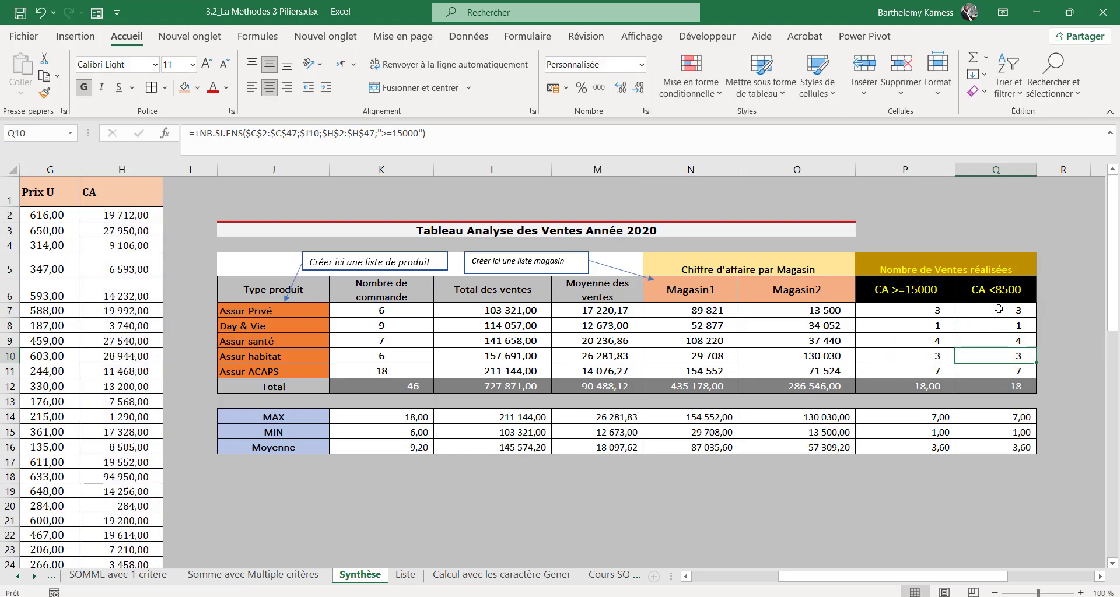
Replace the CA criterion in the Q7 formula with "<8500" and enter the formula.
double_click(1001, 309)
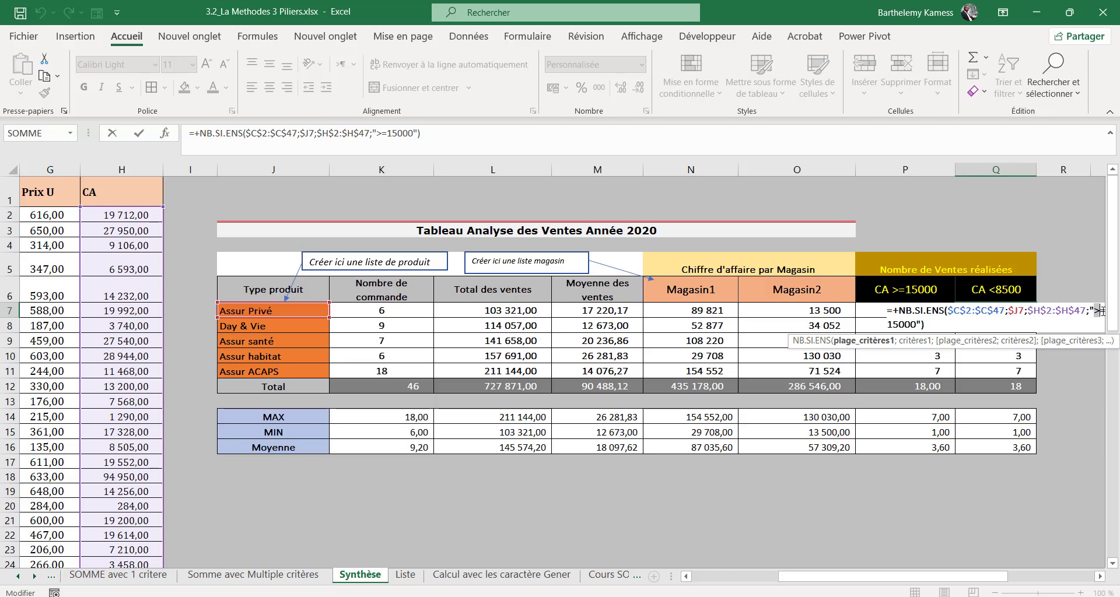
drag(1101, 311, 1018, 331)
text(<)
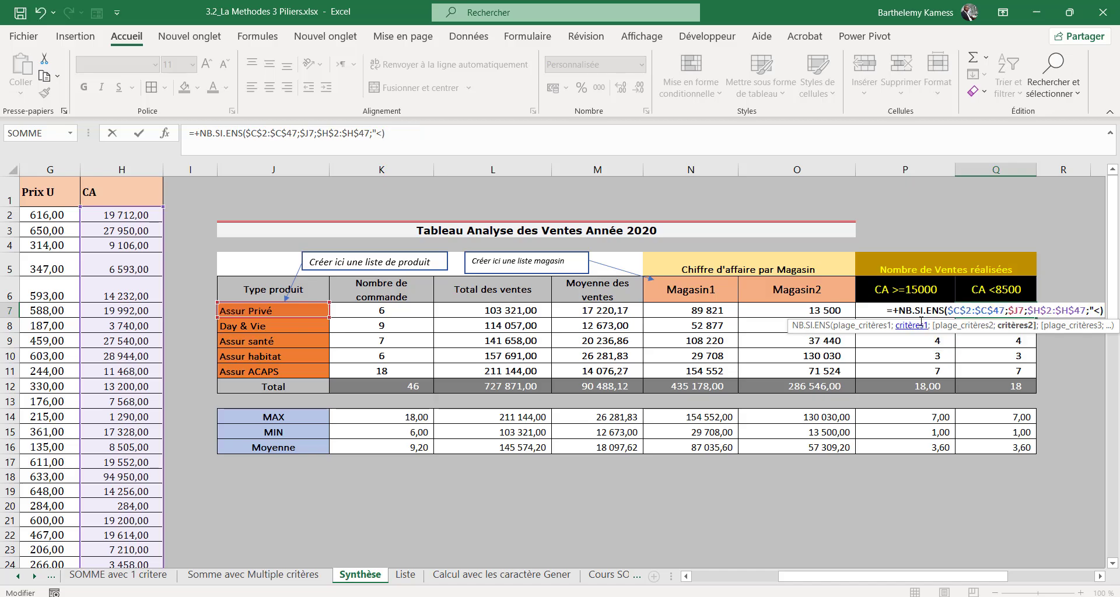
text(8500)
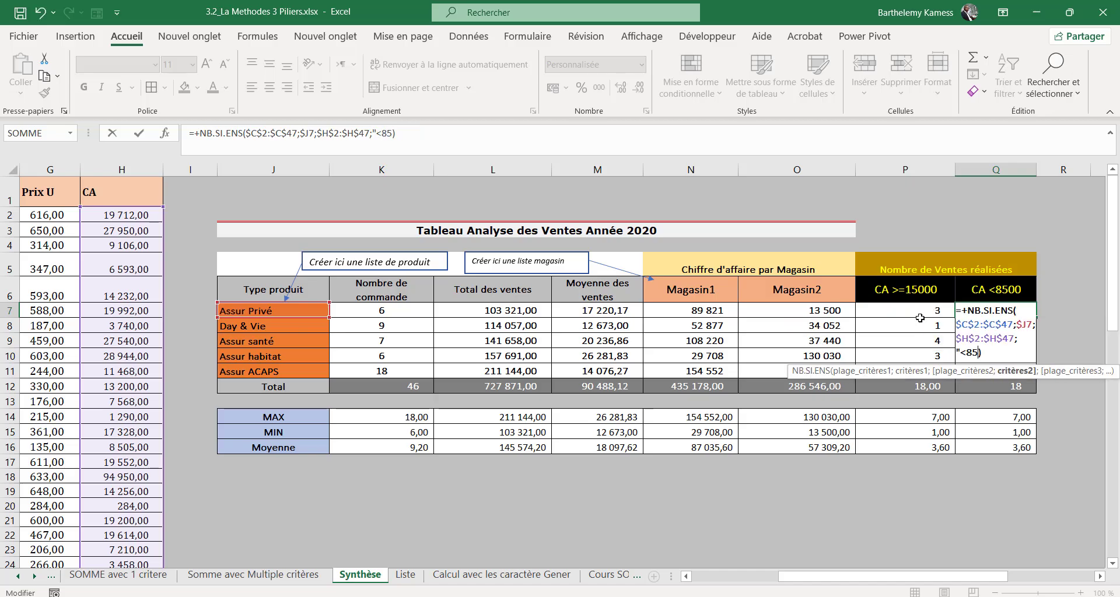
text(")
key(Return)
Copy the Q7 formula with the <8500 criterion down the column through Q11.
click(1023, 313)
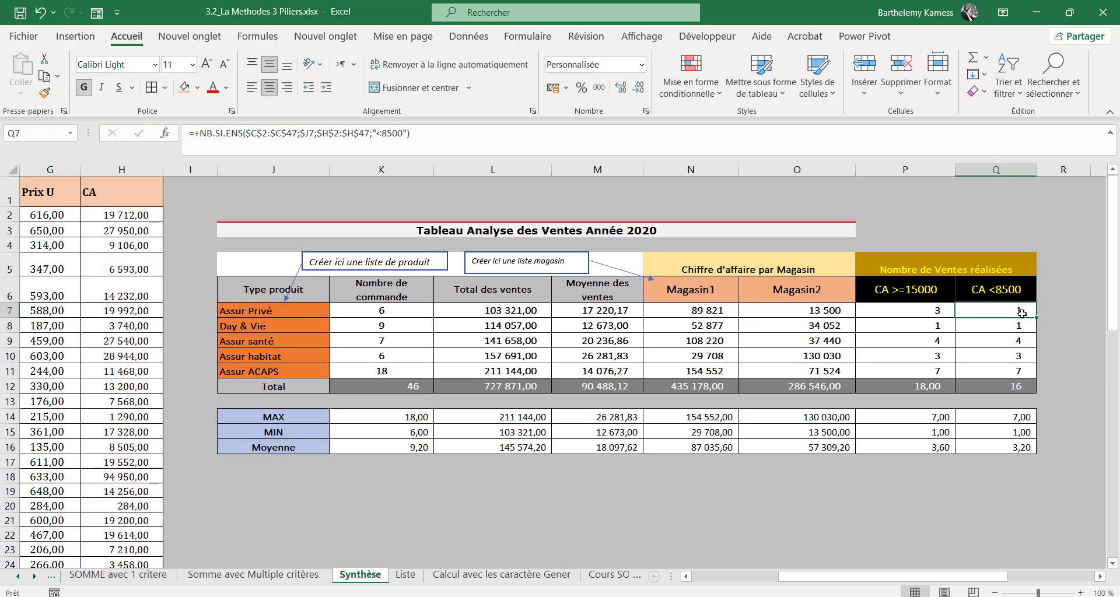
mouse_move(1037, 317)
mouse_down()
mouse_move(1036, 374)
mouse_move(1025, 359)
mouse_move(1038, 374)
mouse_up()
click(1007, 342)
click(996, 309)
Review the Assur Privé row's formulas for order count, total sales, average sales and revenue for Magasin1 and Magasin2.
click(265, 309)
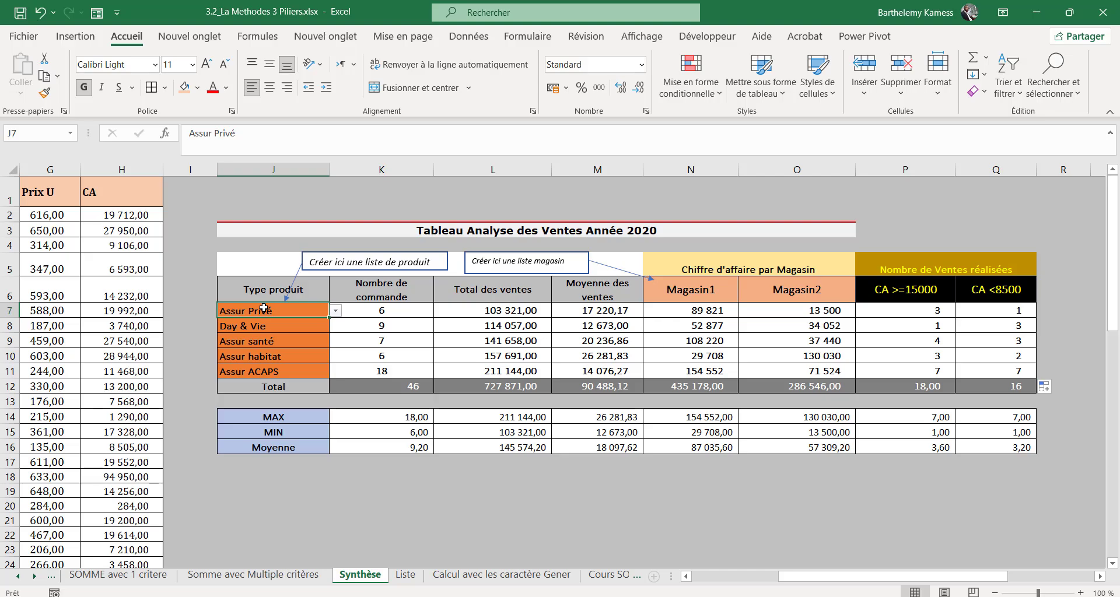
click(406, 311)
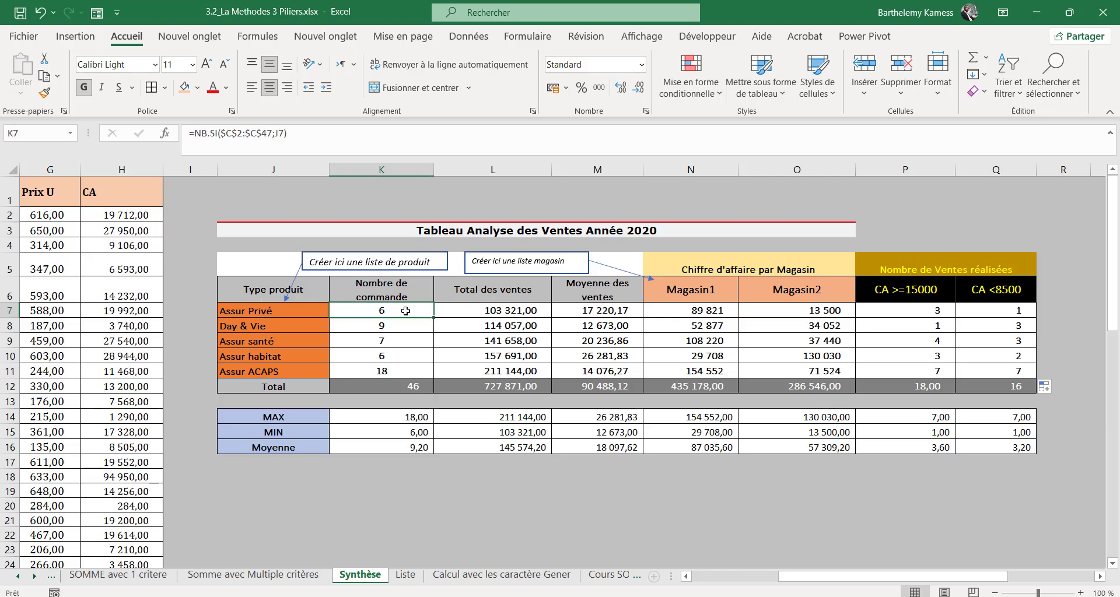
click(491, 311)
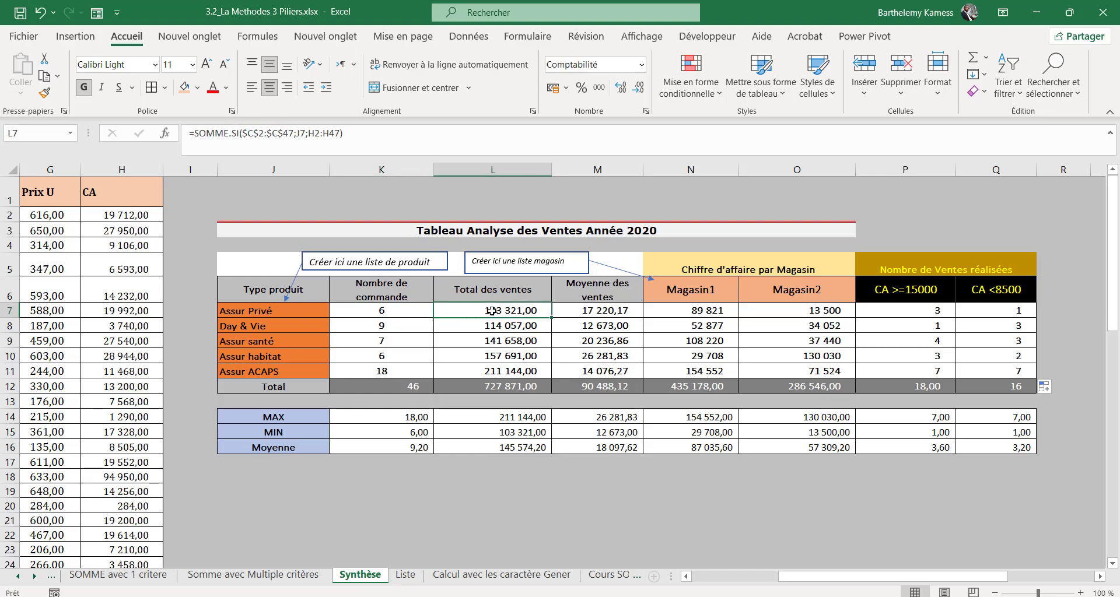
click(315, 308)
click(489, 309)
click(585, 312)
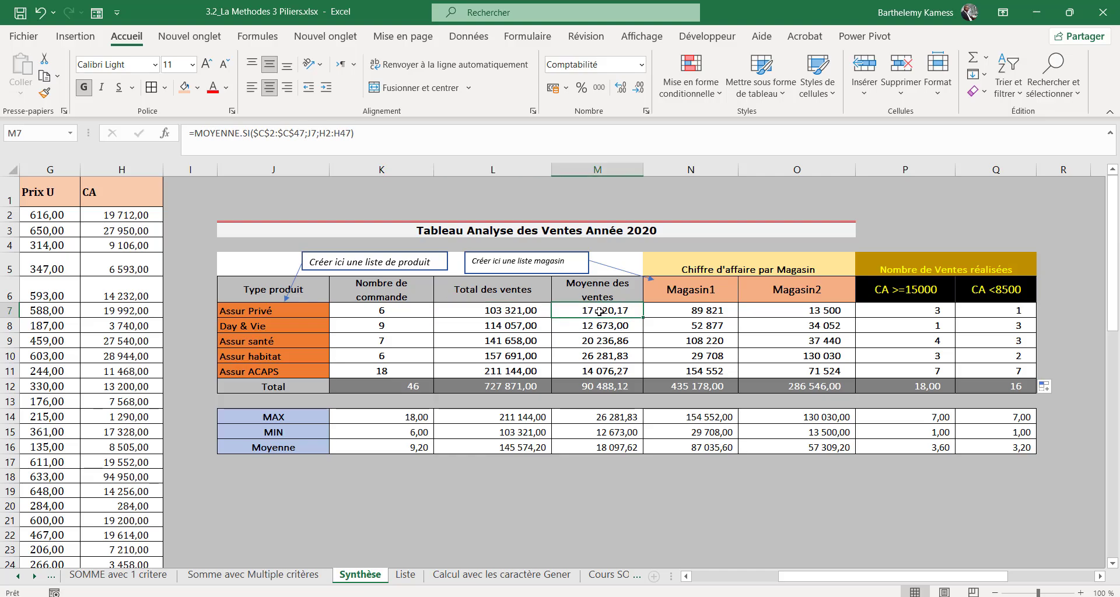
click(674, 317)
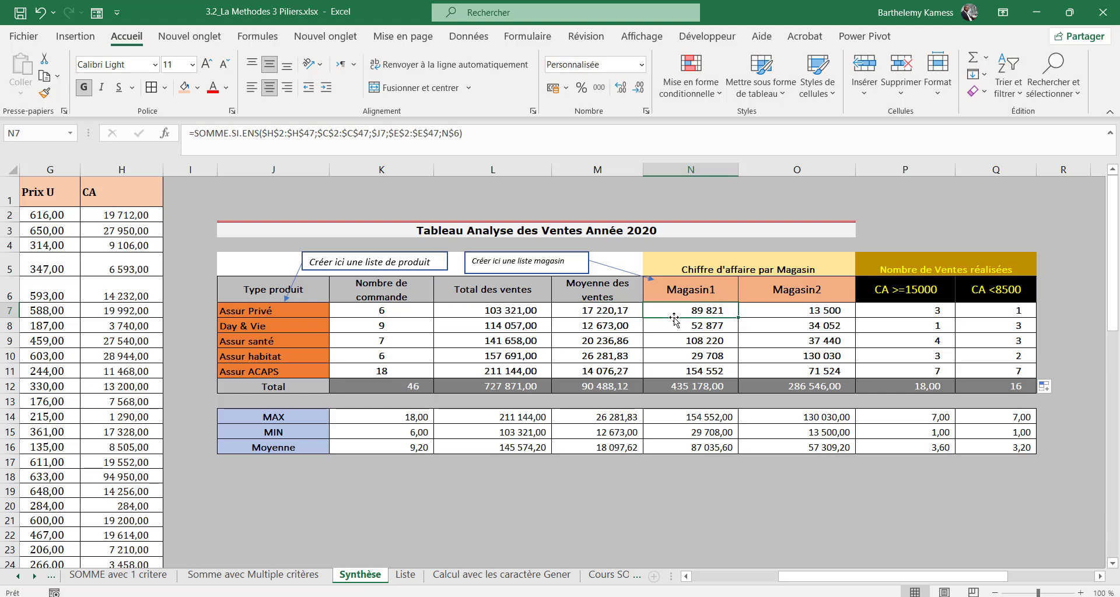
click(237, 311)
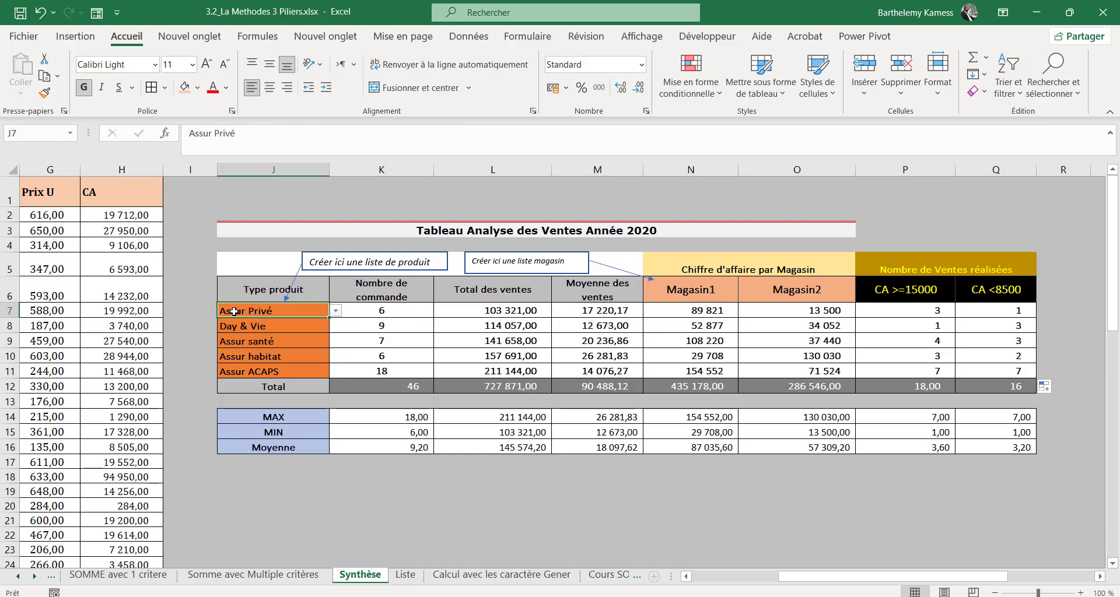
click(692, 316)
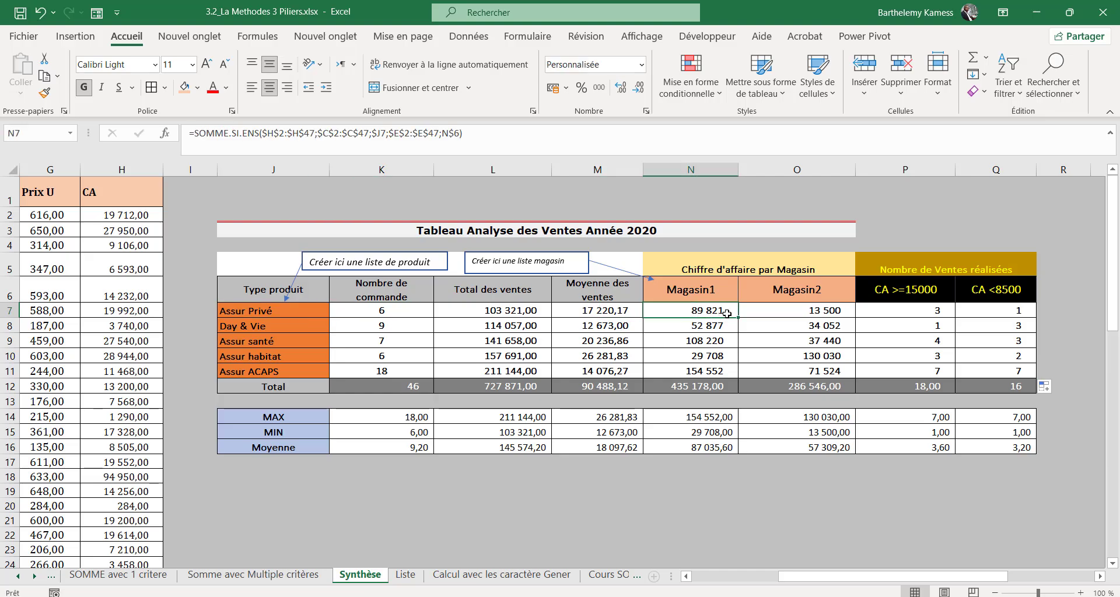
click(757, 314)
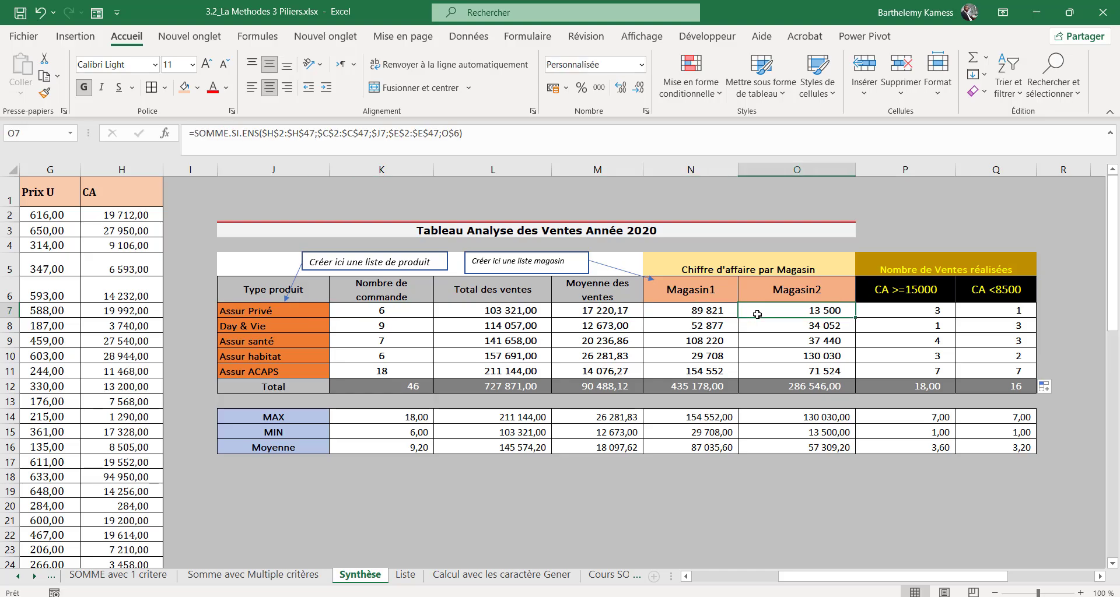
Review the Assur Privé count formulas for CA >=15000 and CA <8500, and the MAX and MIN summary rows.
click(906, 316)
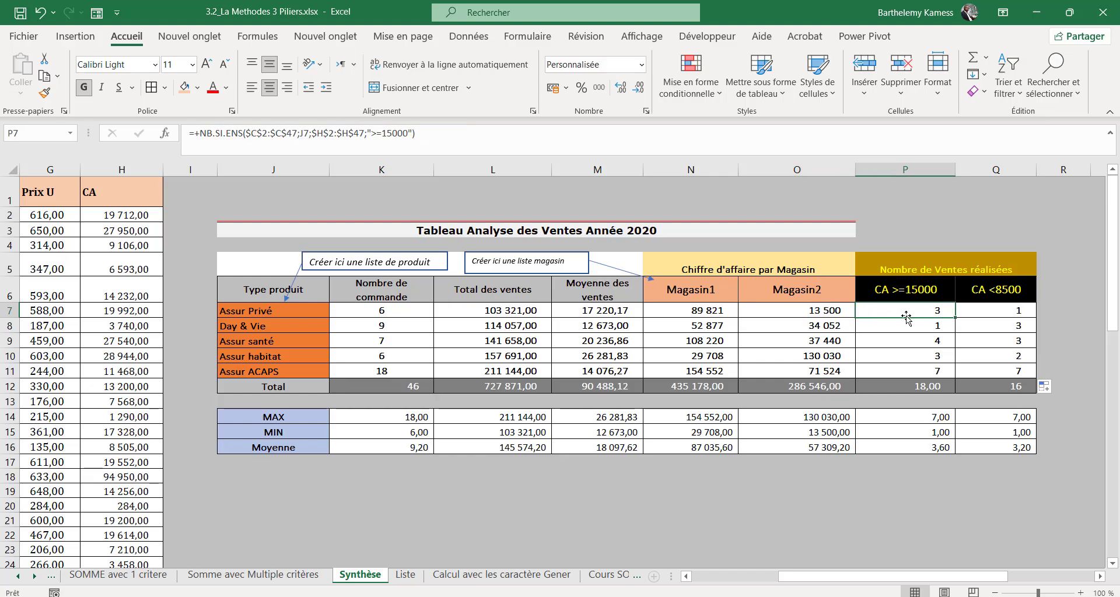
click(243, 311)
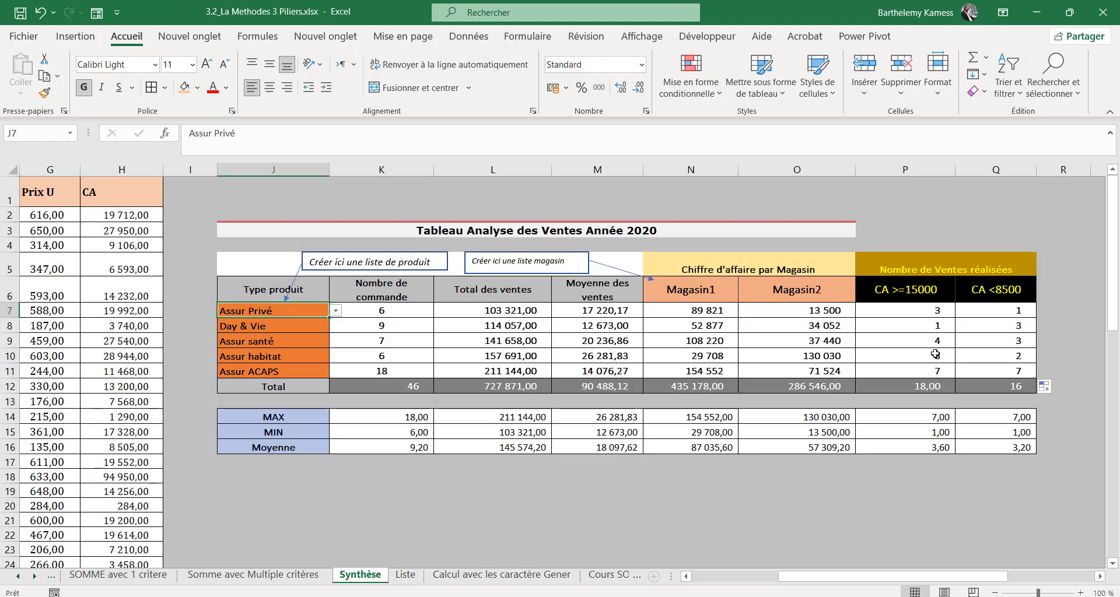
click(899, 315)
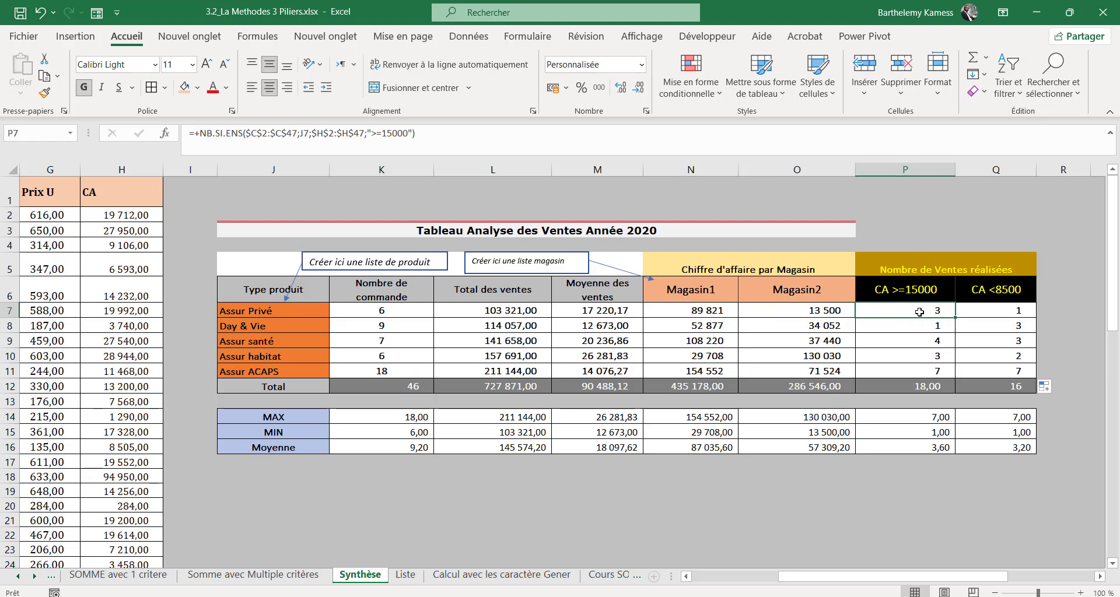
click(243, 311)
click(980, 310)
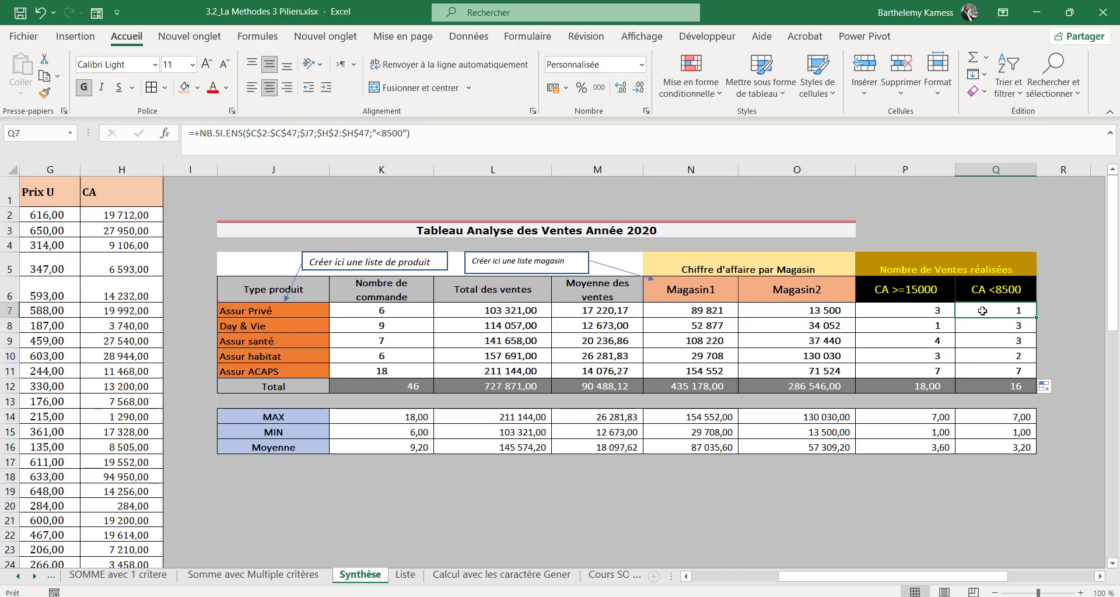
click(305, 330)
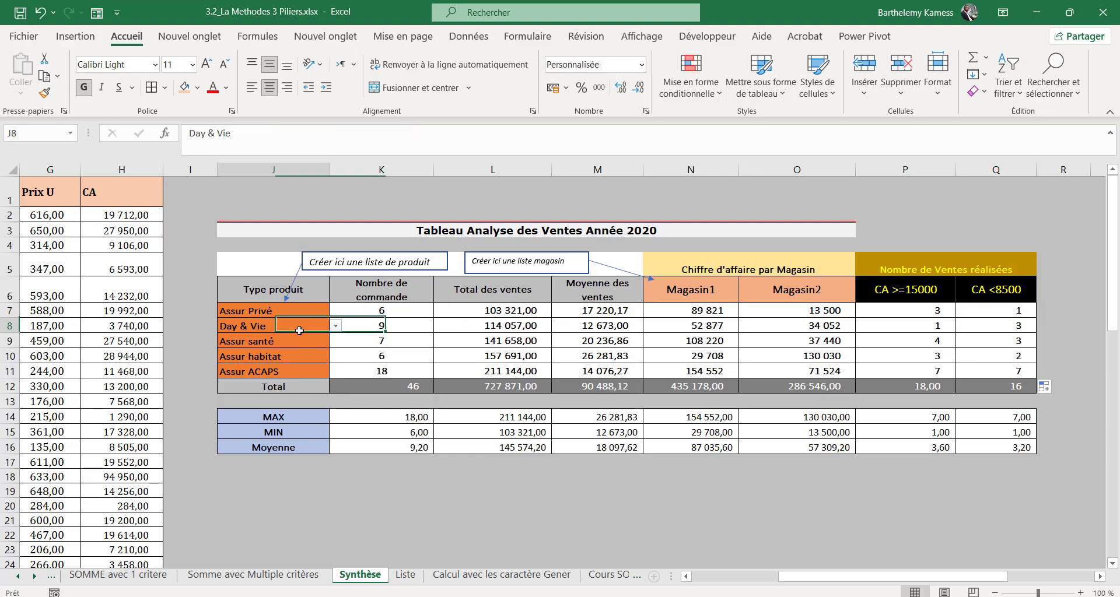
click(697, 430)
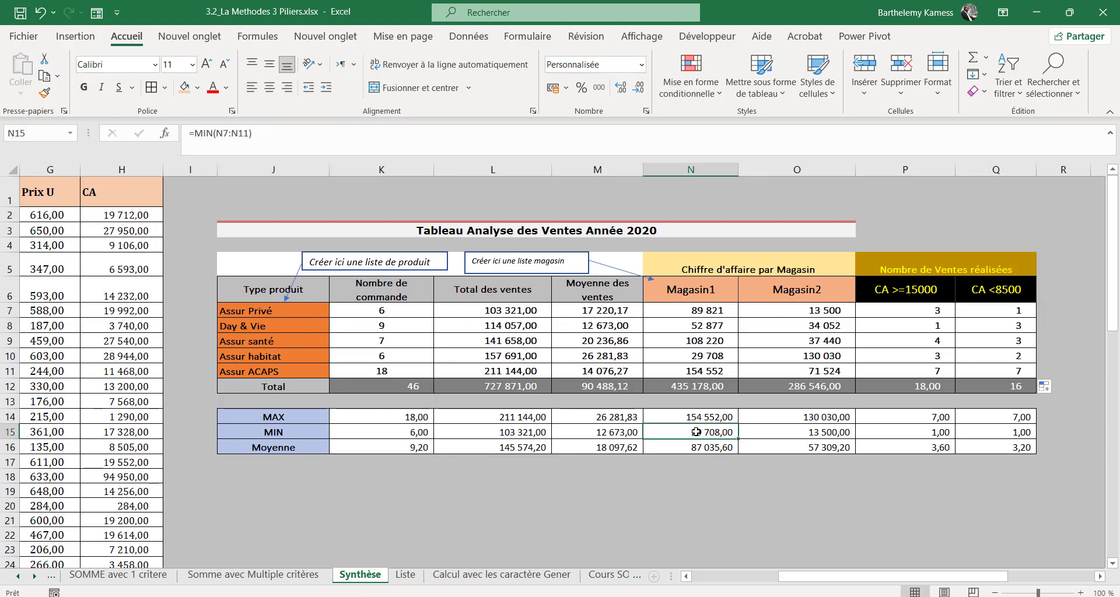
click(569, 416)
click(506, 422)
drag(788, 576, 834, 569)
click(408, 311)
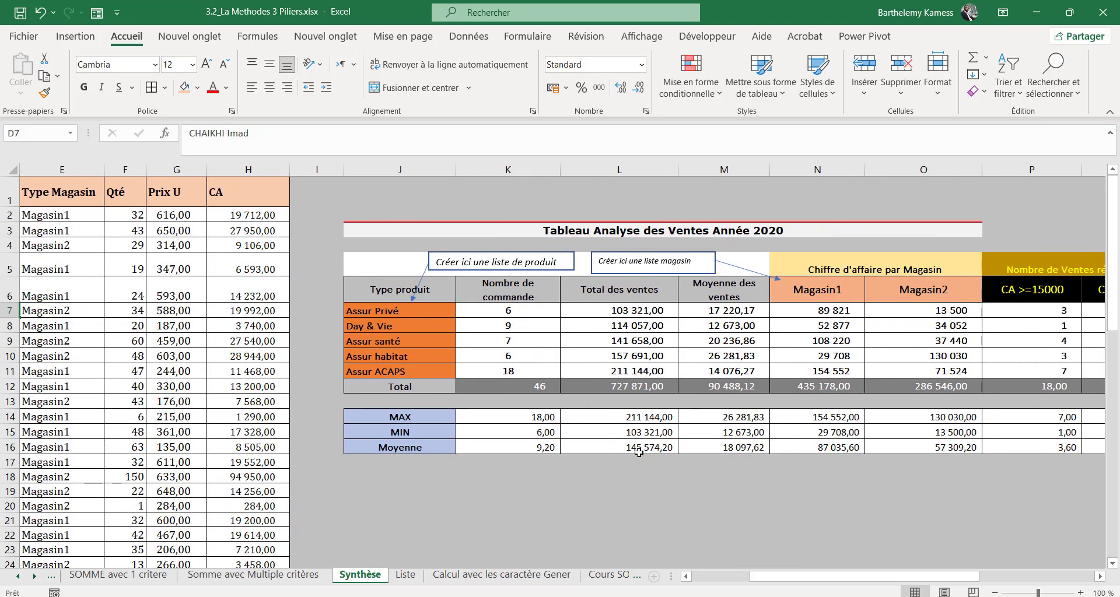
click(586, 469)
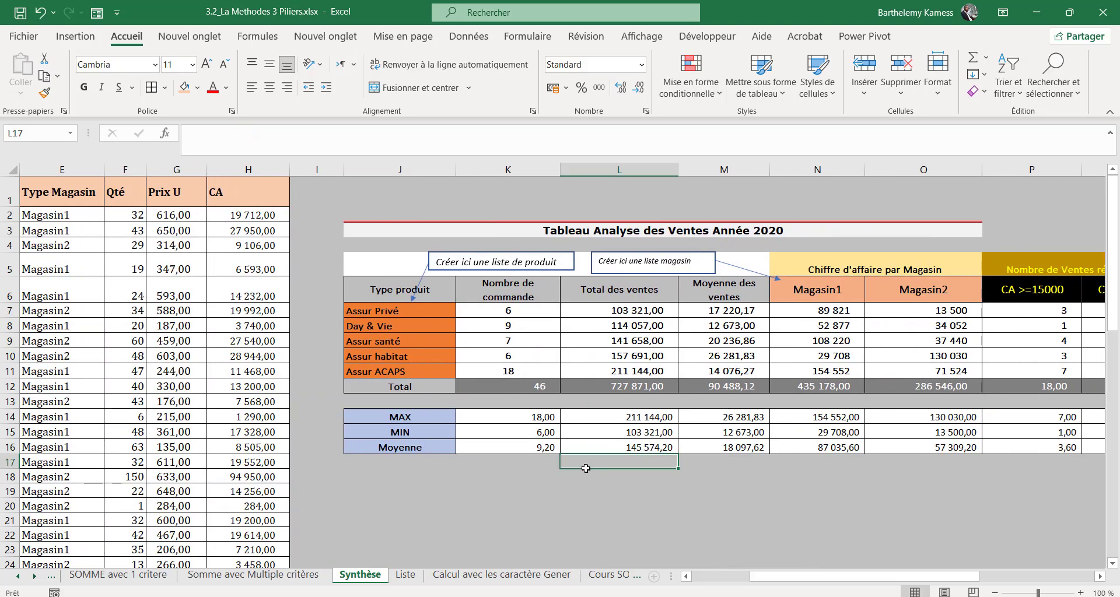